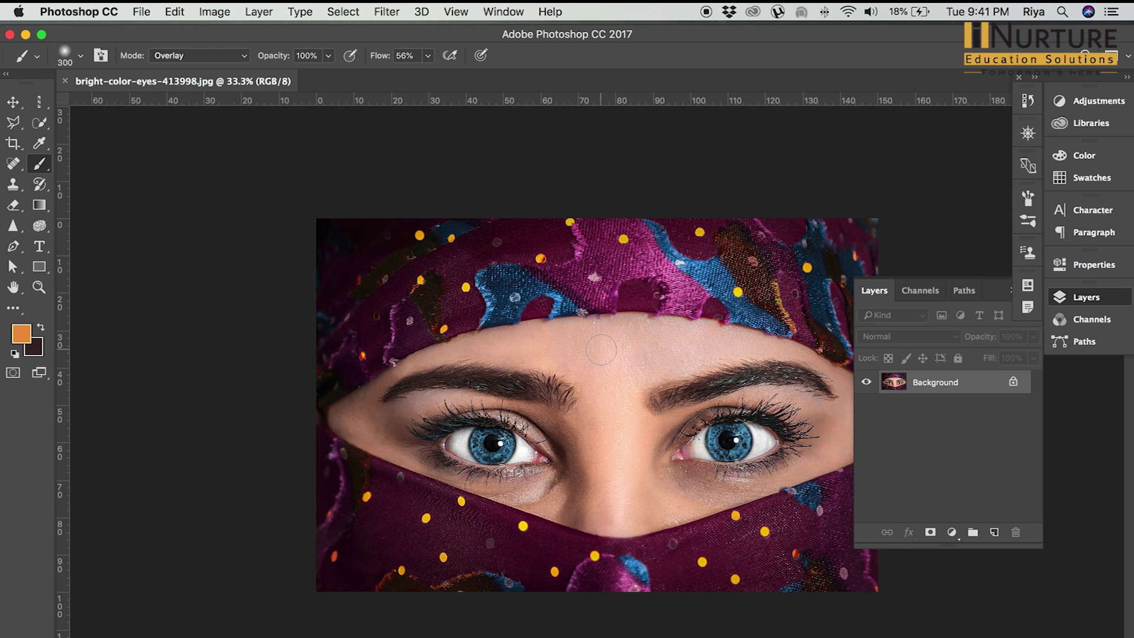
Step: Duplicate the Background layer into a new Layer 1 with Ctrl+J
key("ctrl+j")
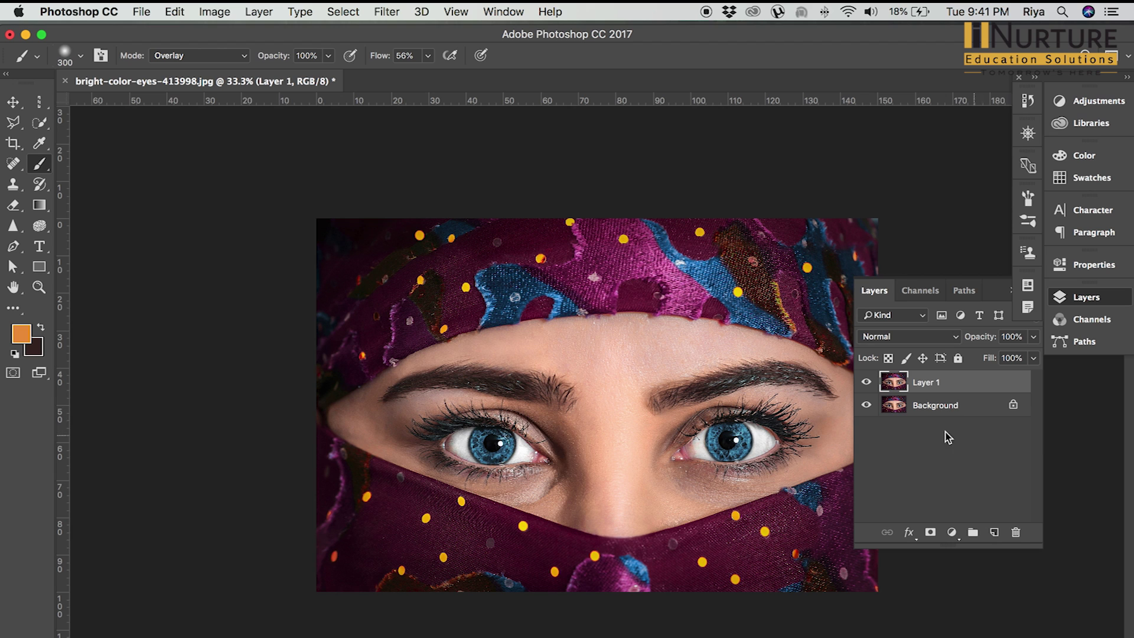
Step: Hide the Background layer, then browse the adjustment-layer types and Image menu without adding anything
left_click(867, 405)
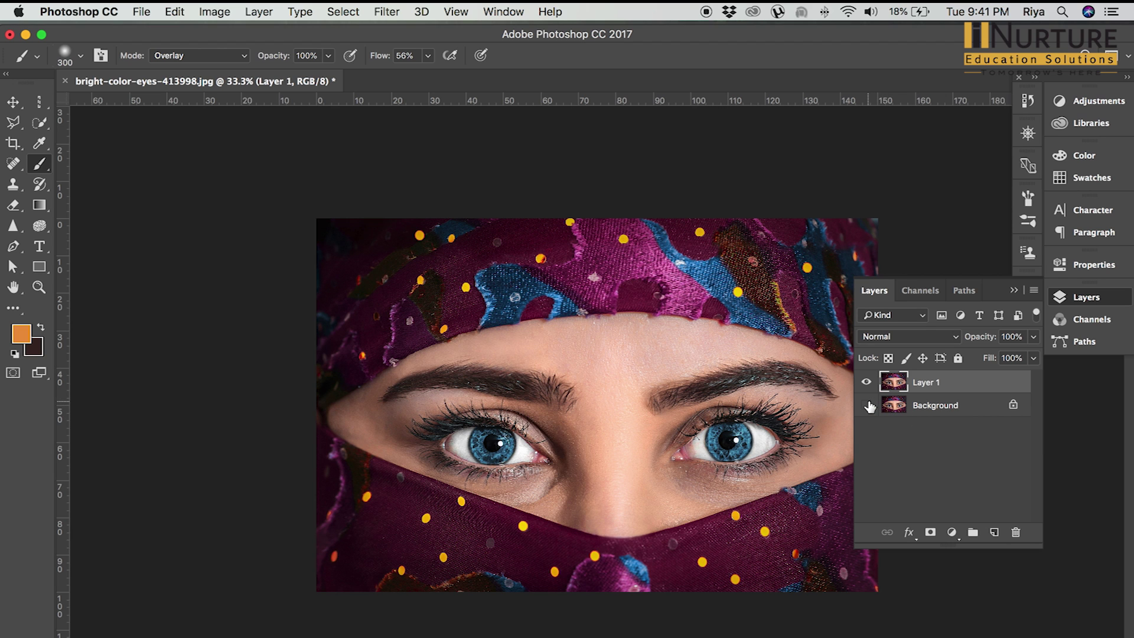
left_click(866, 405)
left_click(951, 532)
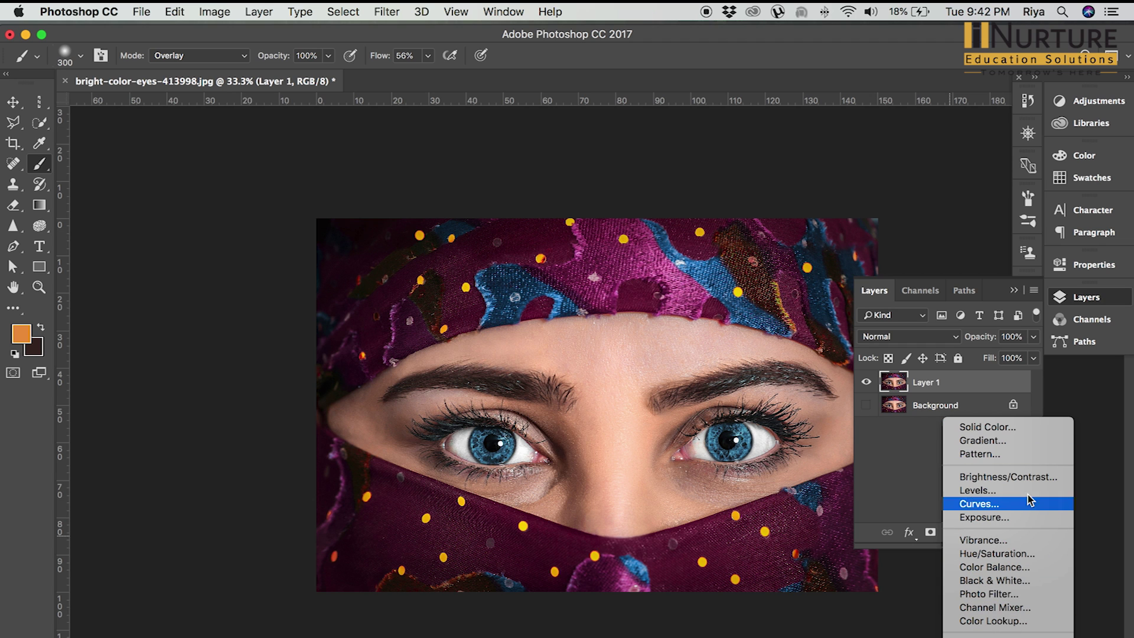
left_click(218, 12)
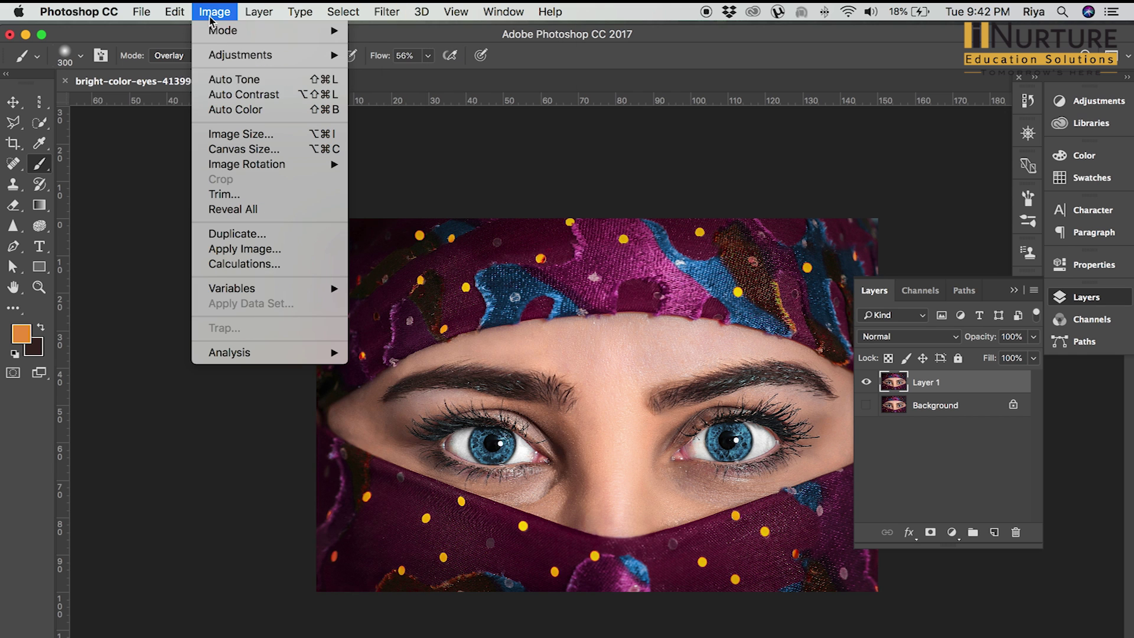
mouse_move(240, 55)
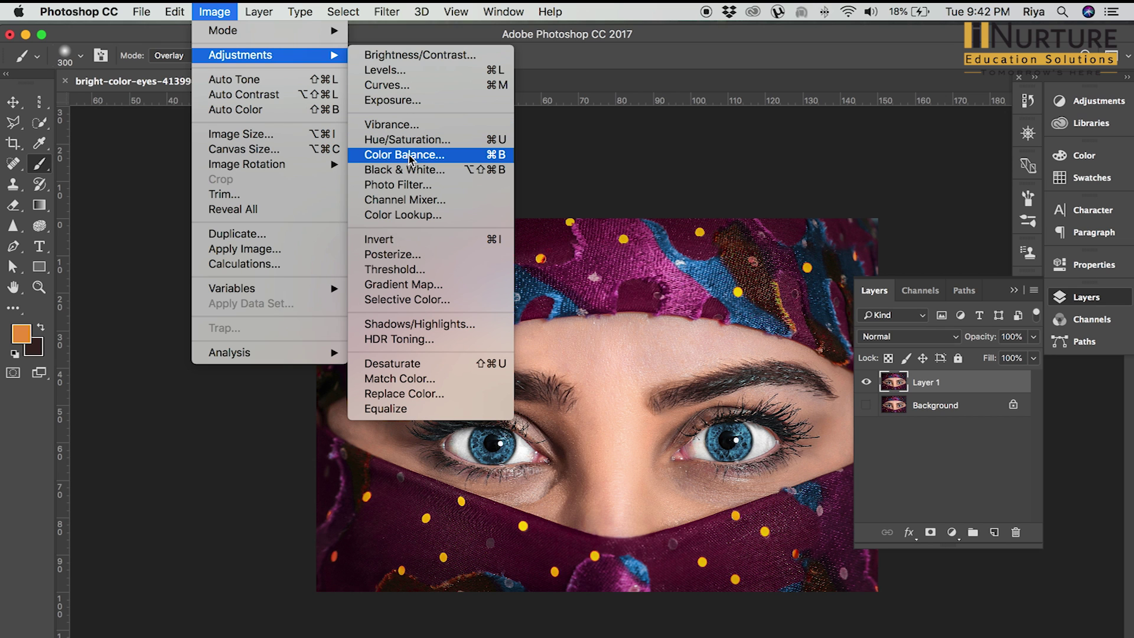
left_click(958, 539)
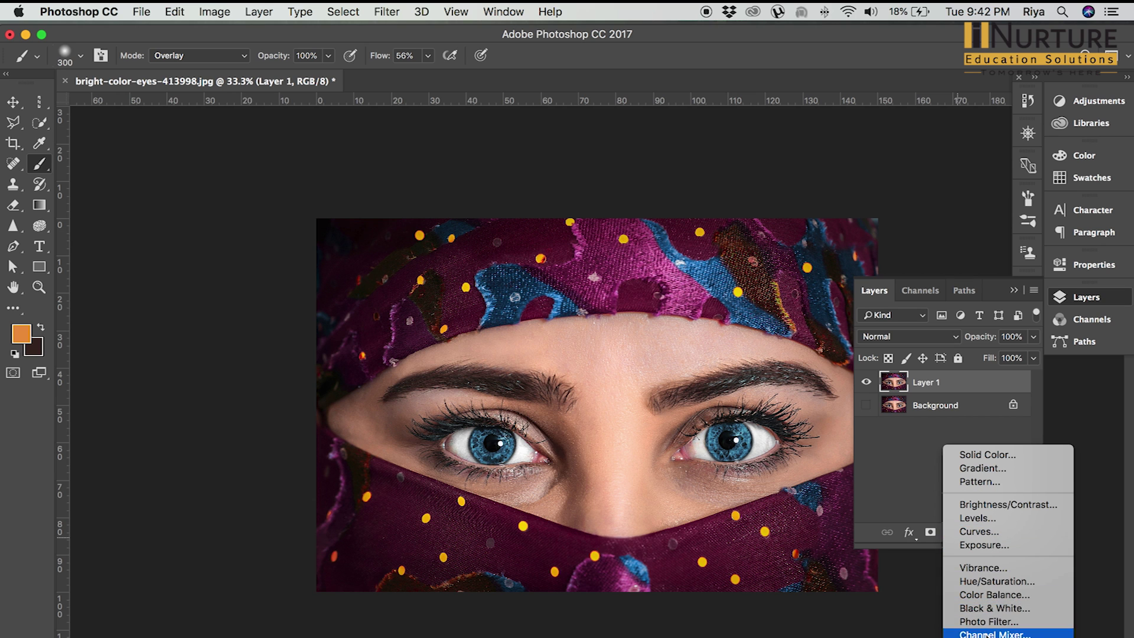
left_click(906, 417)
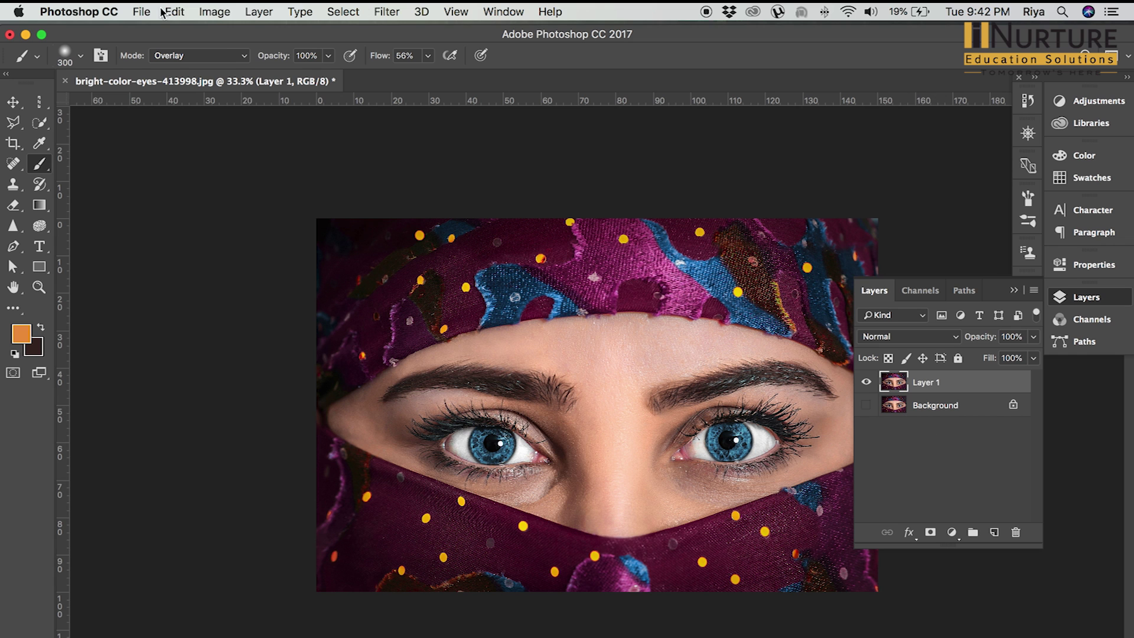
Step: Apply a Hue/Saturation hue shift of +50 to Layer 1
left_click(214, 12)
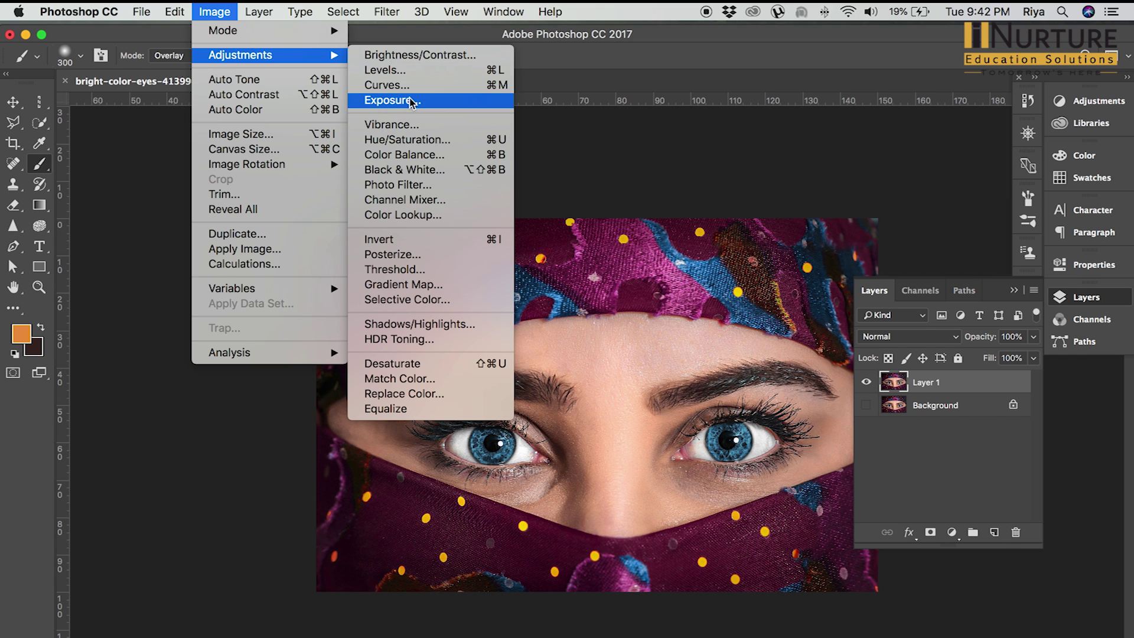
left_click(410, 139)
left_click(435, 207)
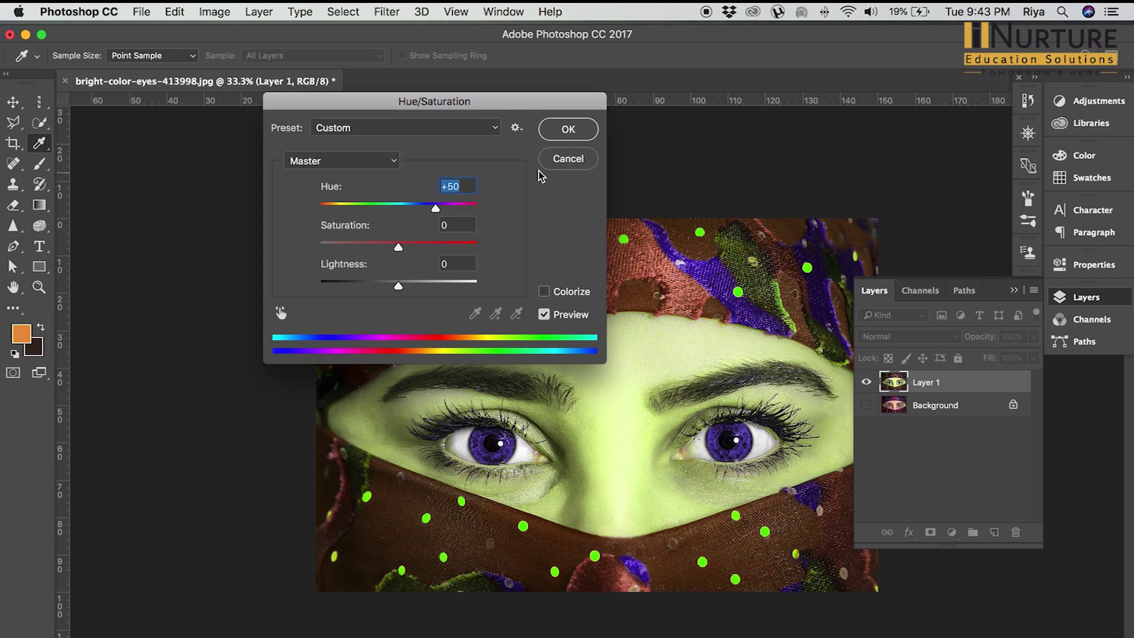
left_click(568, 129)
key("b")
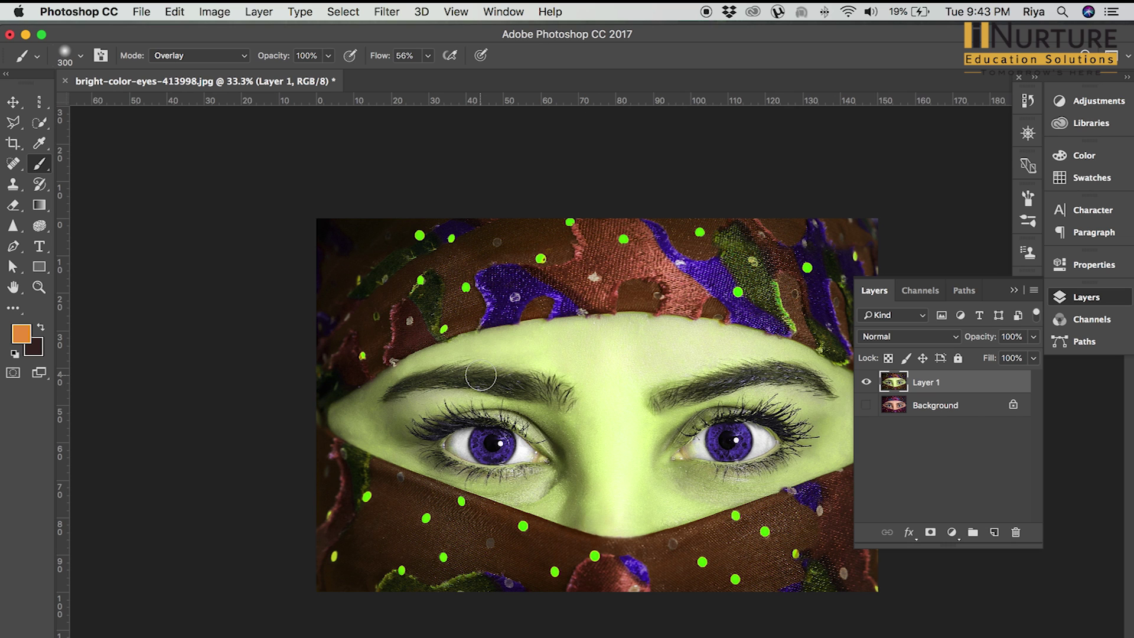
Step: Try a +89 hue shift on Layer 1, then undo the recolour
left_click(232, 12)
mouse_move(240, 55)
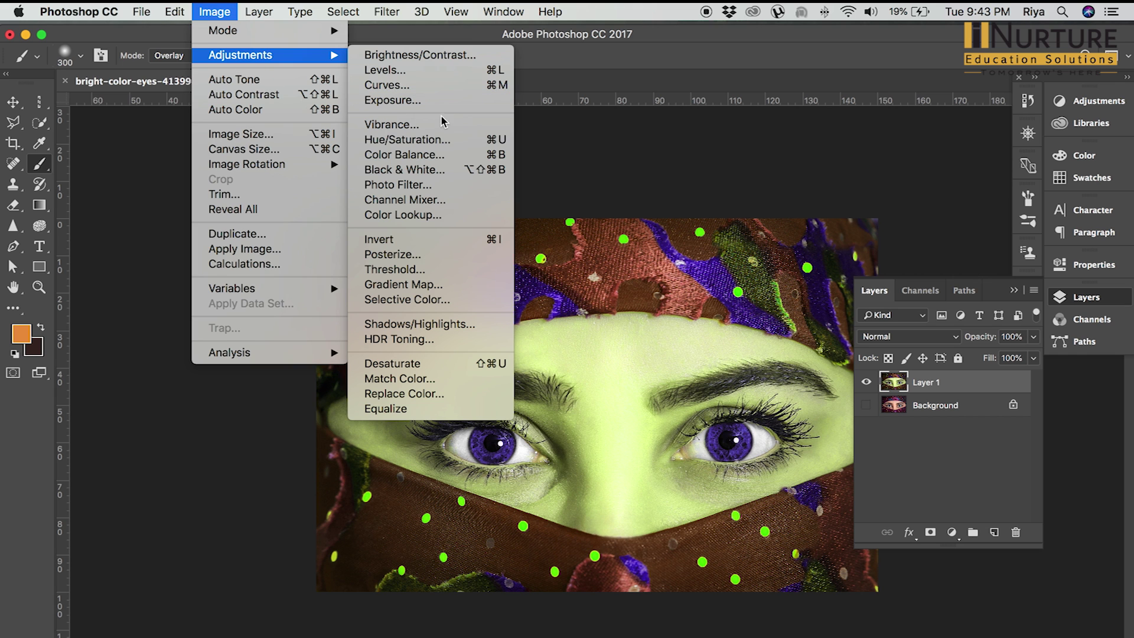
left_click(443, 142)
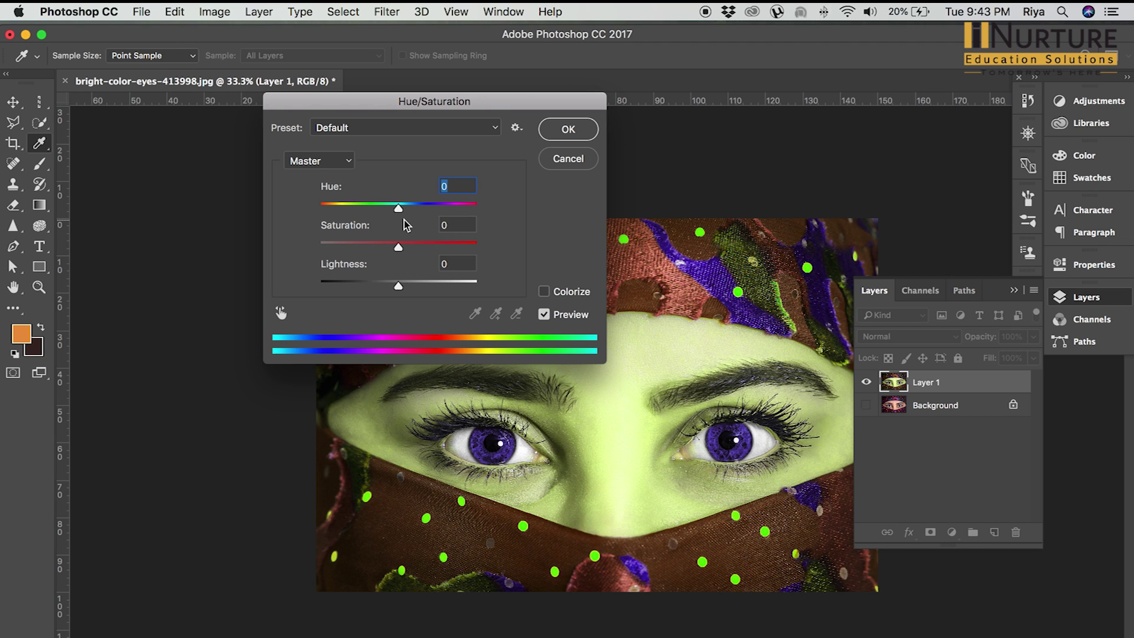
left_click(450, 207)
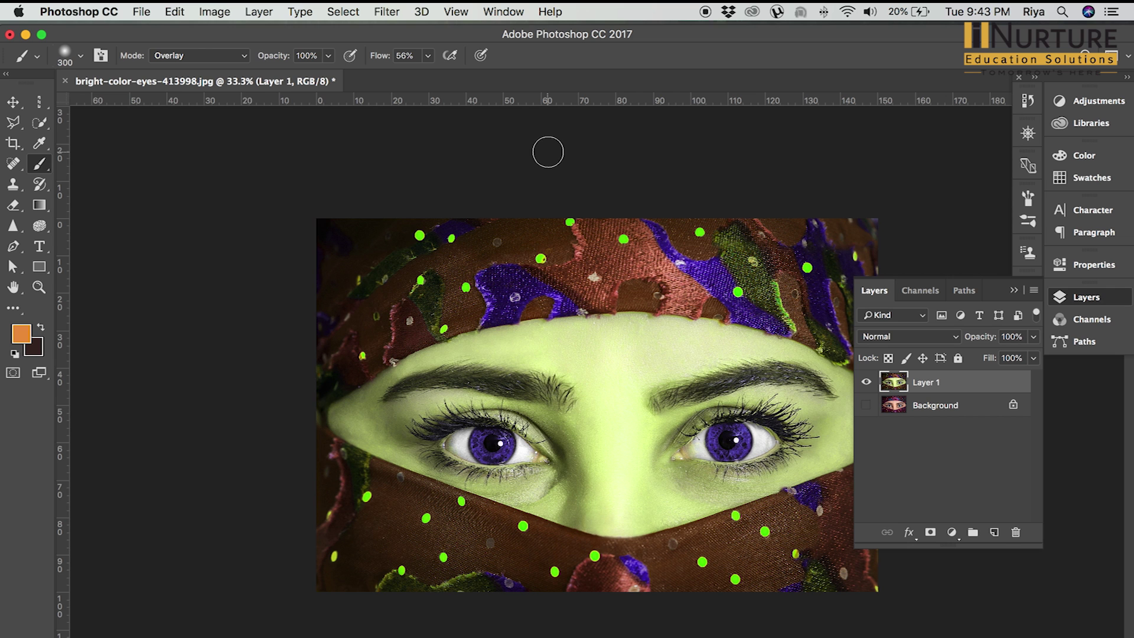
key("ctrl+z")
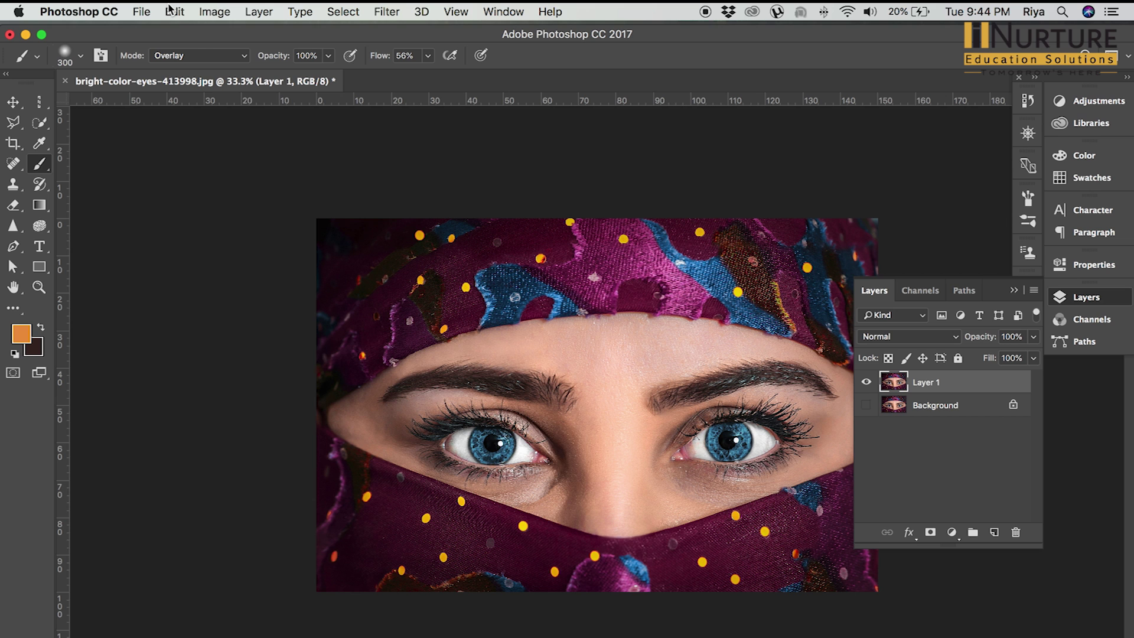
Step: Set the brush blend mode to Normal, briefly browsing the Image adjustments without running one
left_click(184, 56)
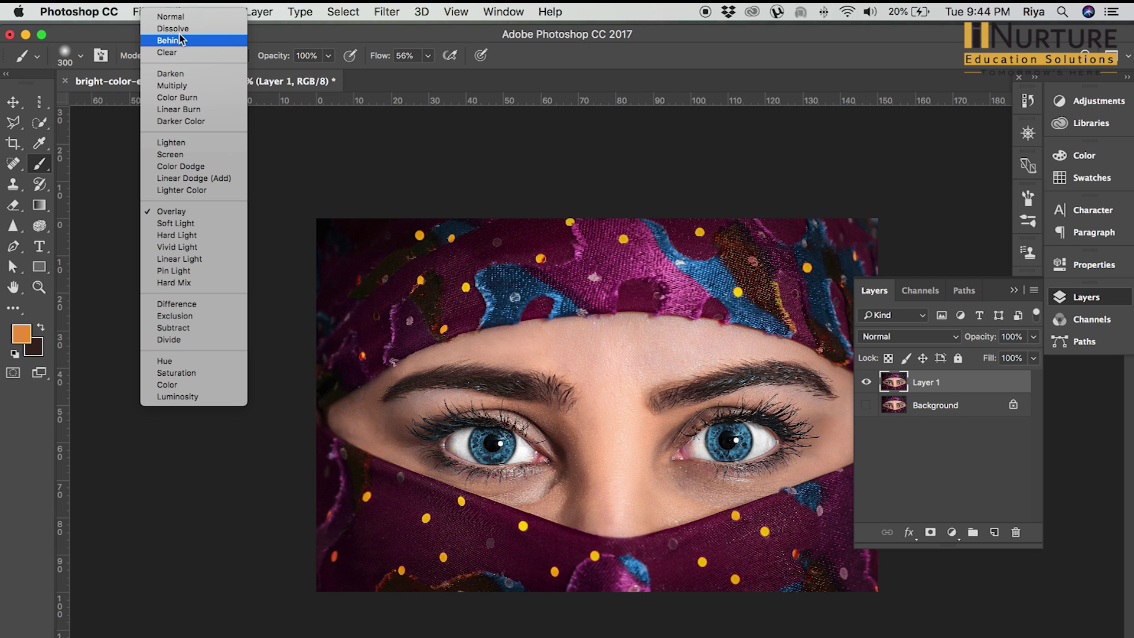
left_click(179, 21)
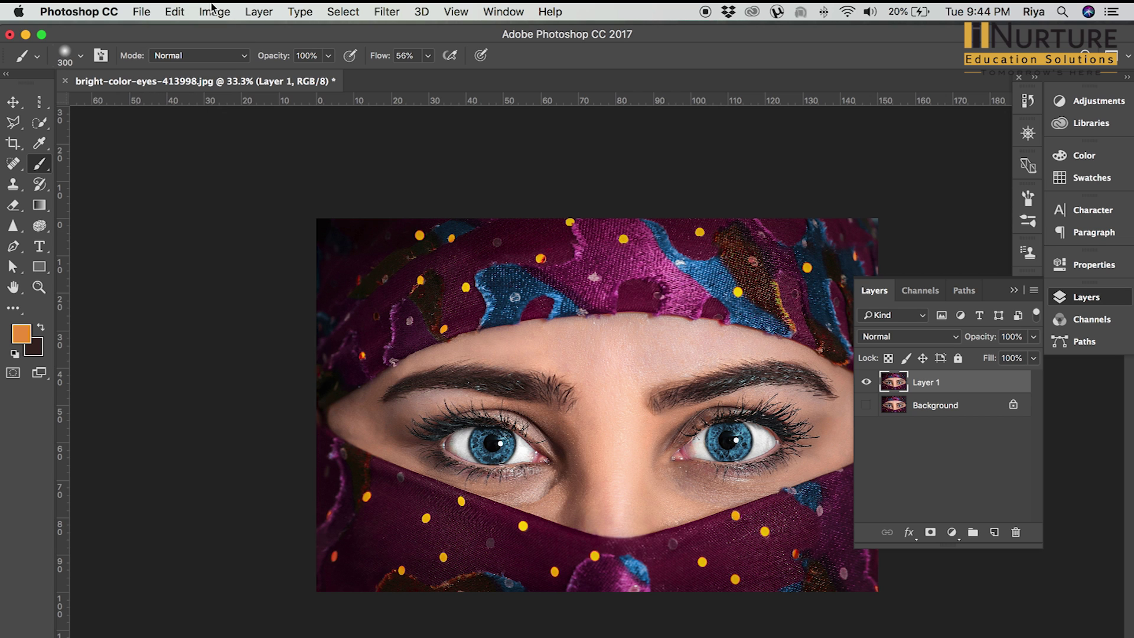
left_click(214, 11)
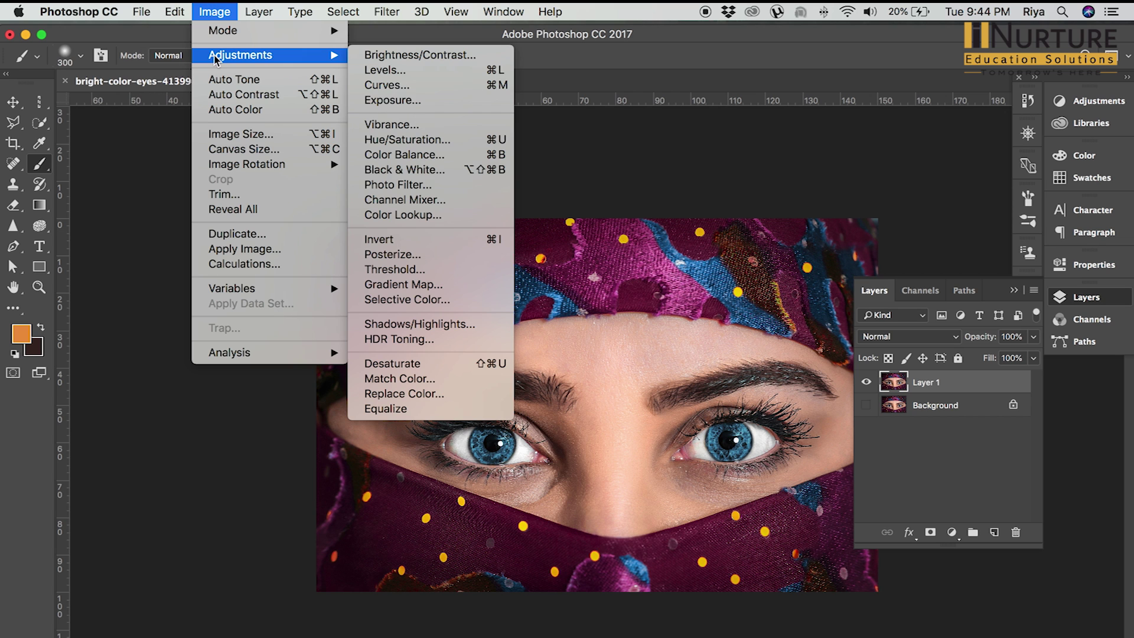
mouse_move(240, 55)
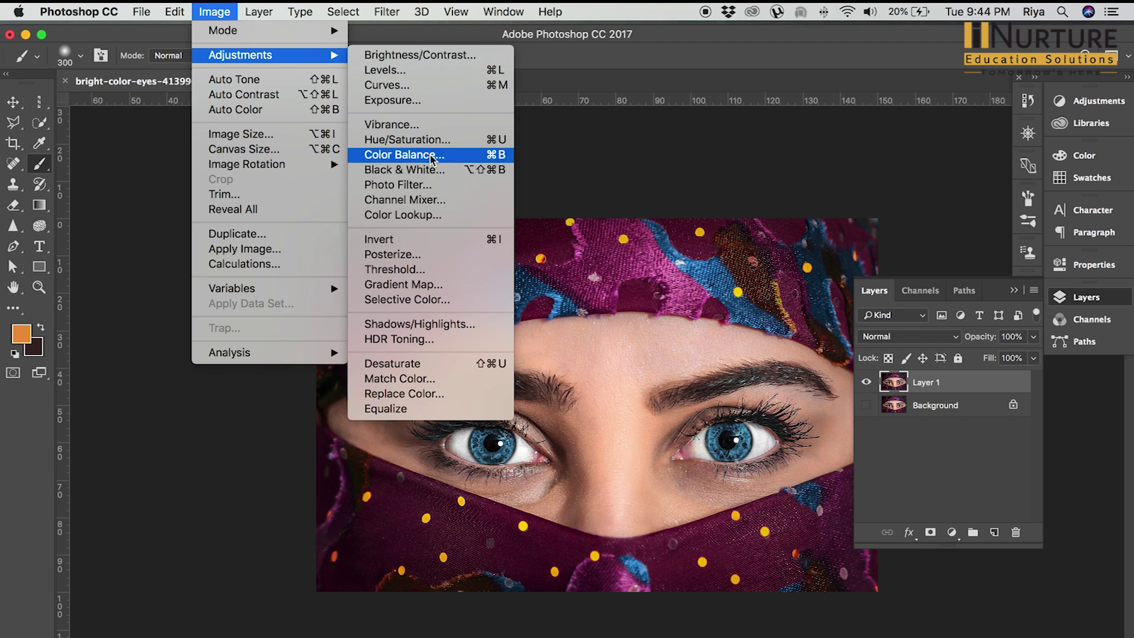
left_click(649, 187)
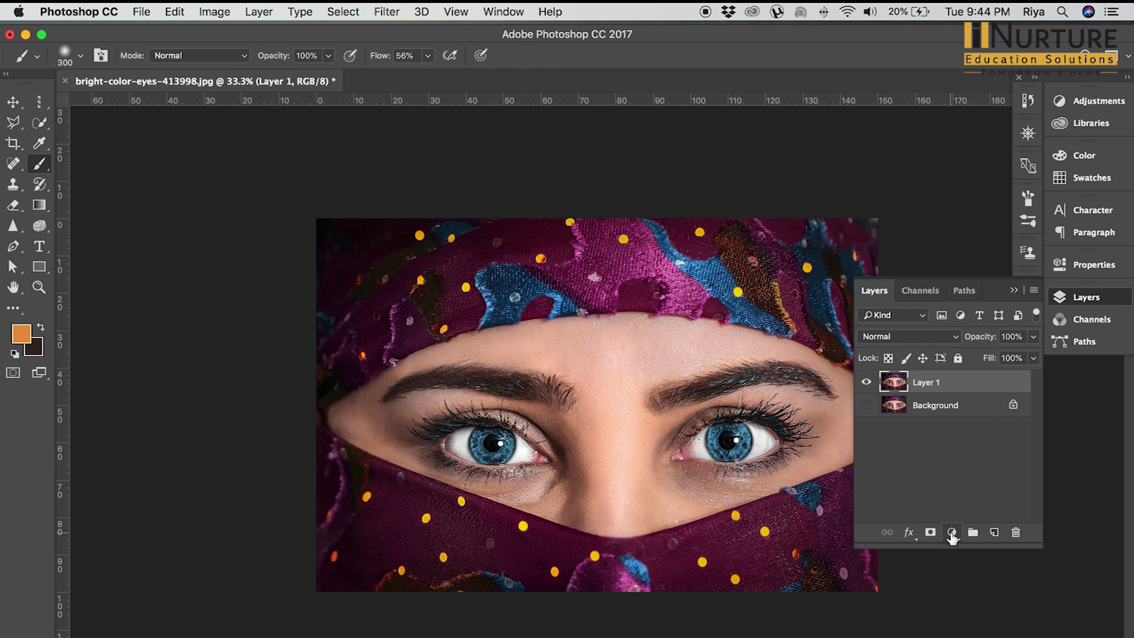
Step: Add a Hue/Saturation adjustment layer with its hue shifted to +43
left_click(951, 532)
left_click(960, 614)
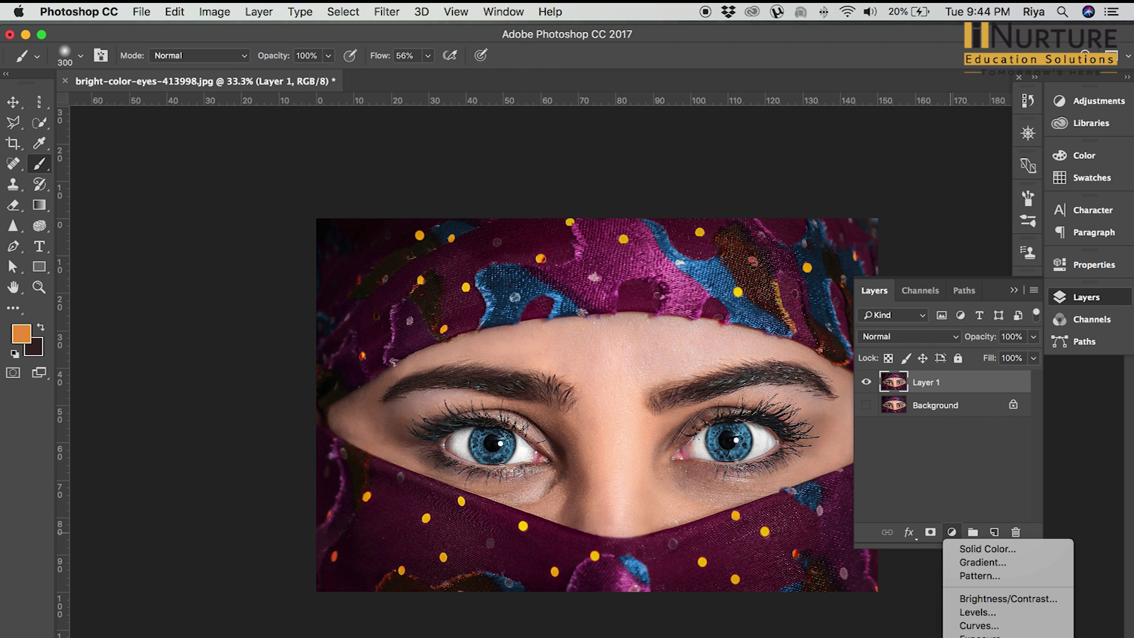
left_click_drag(954, 365, 964, 363)
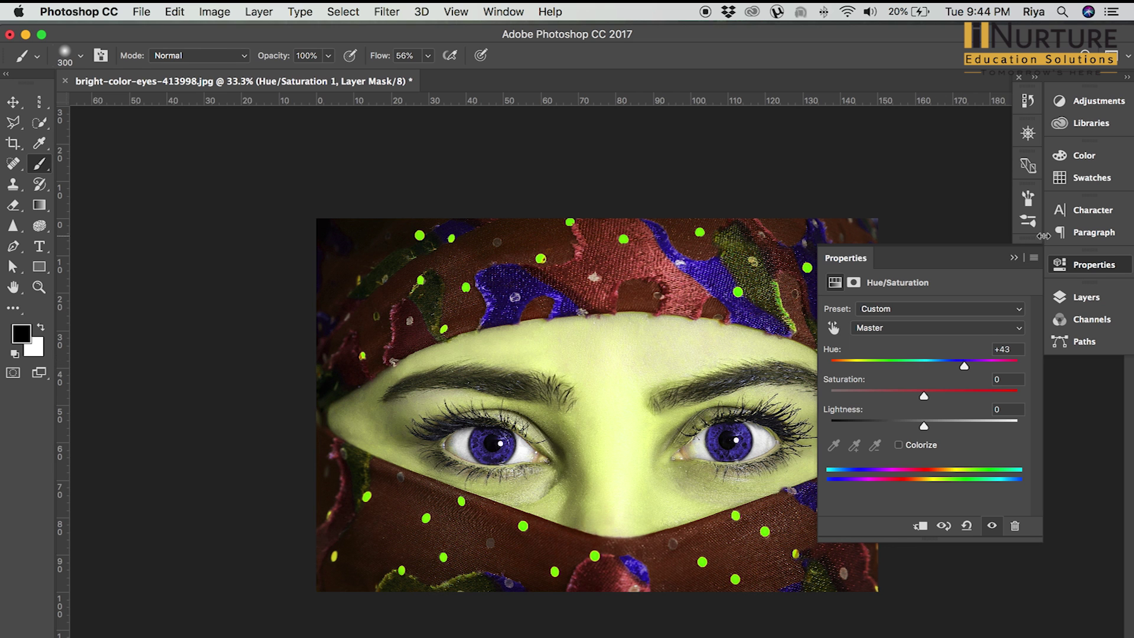
left_click(1015, 259)
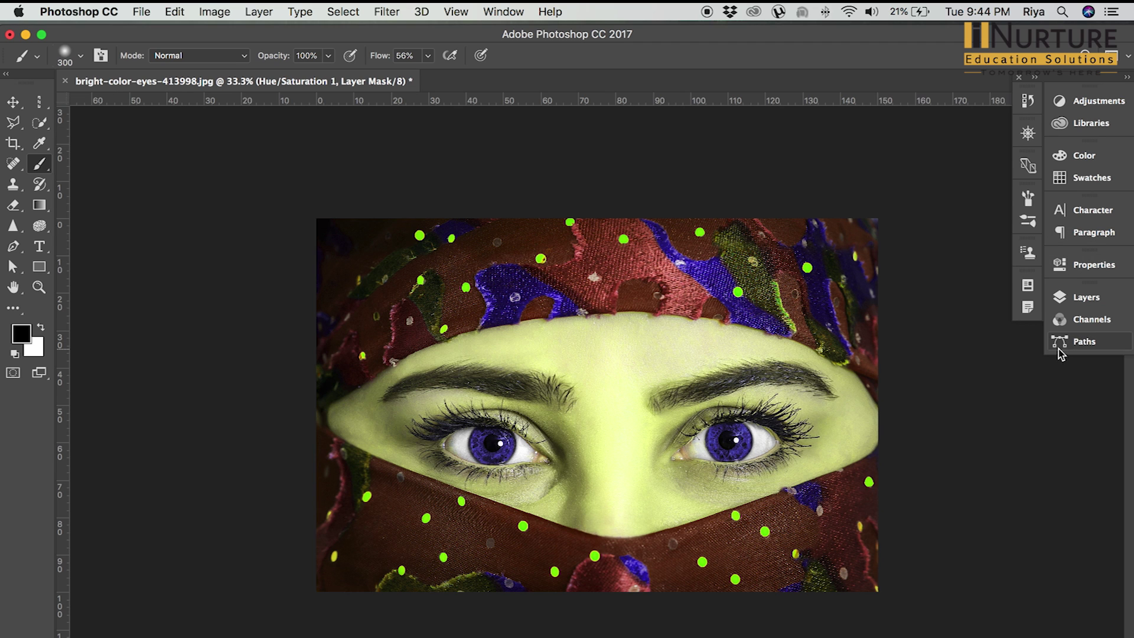
Step: Reset the Hue/Saturation 1 hue to 0 and select Layer 1
left_click(1078, 298)
double_click(894, 382)
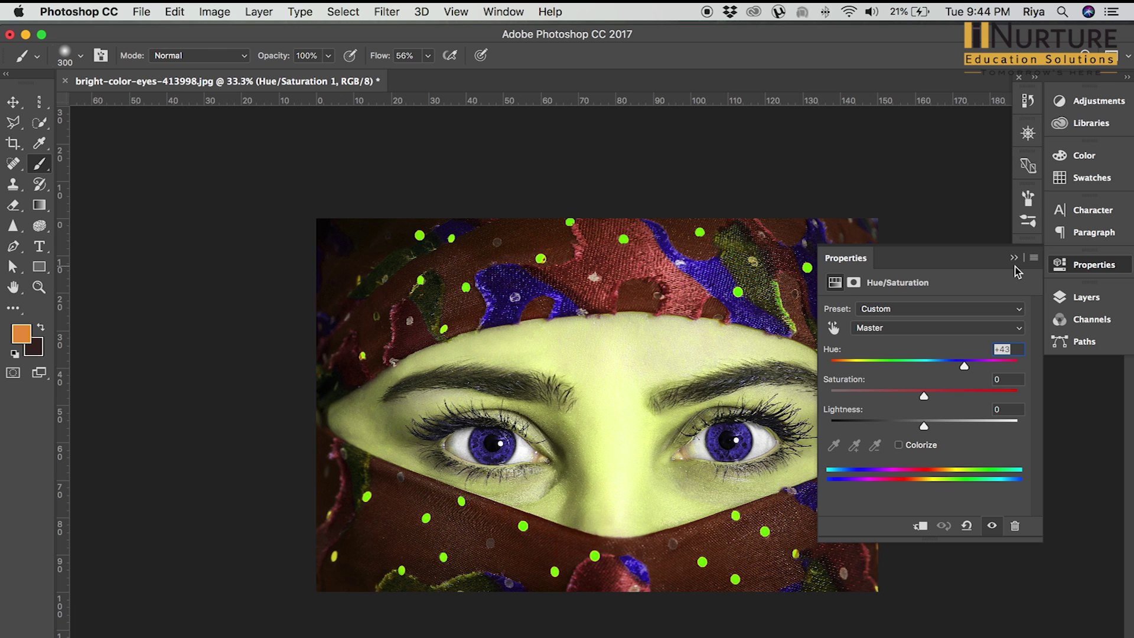
left_click(922, 365)
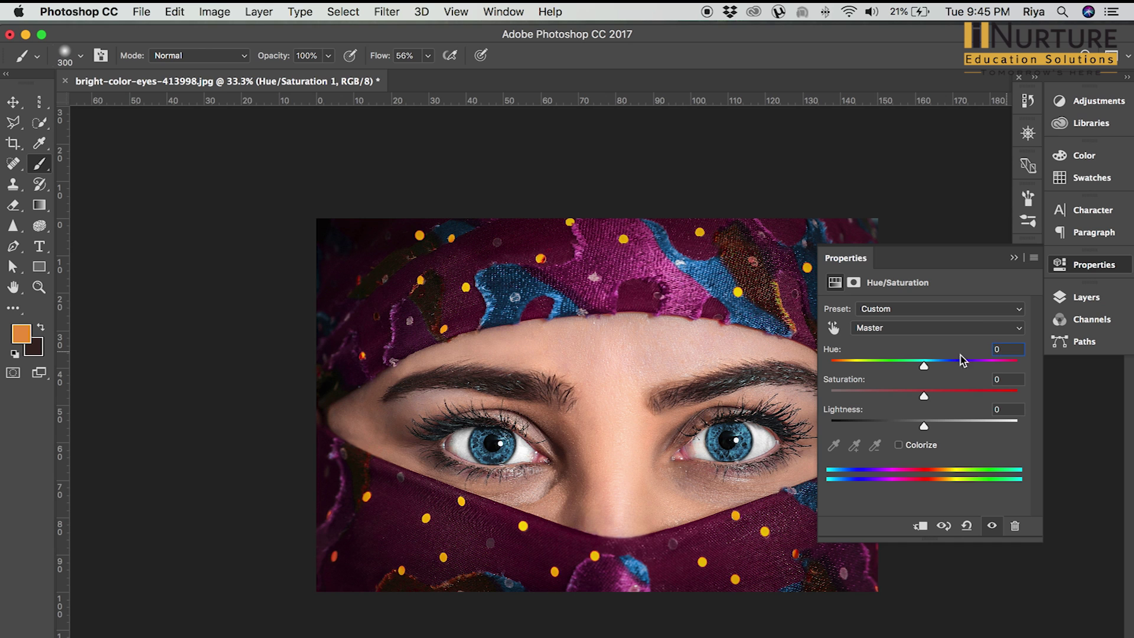
left_click(1014, 258)
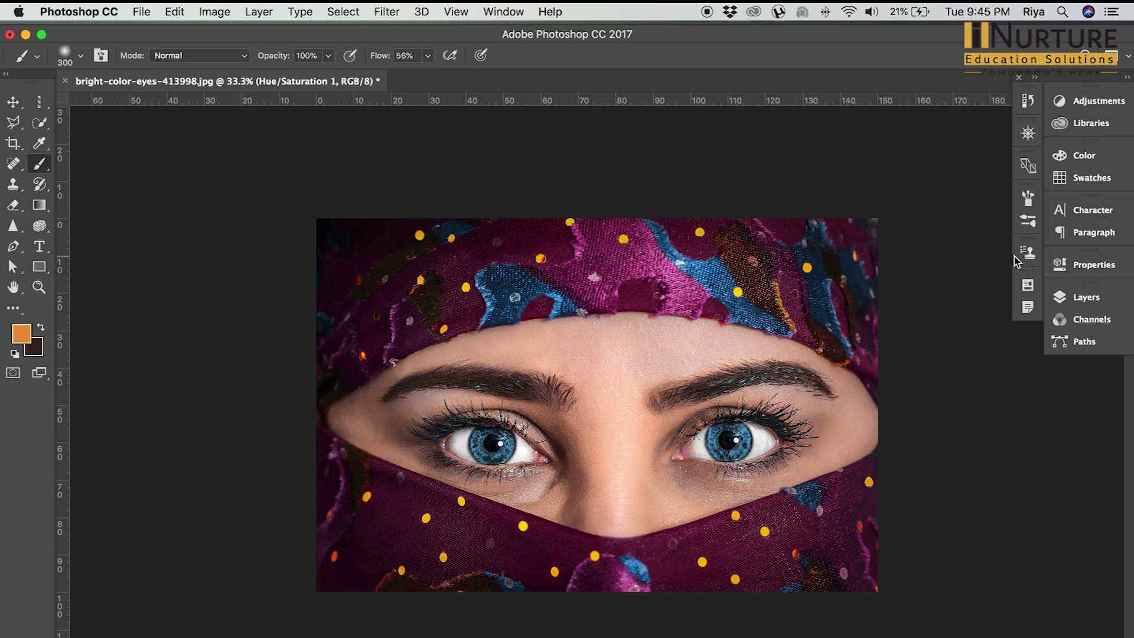
left_click(1061, 298)
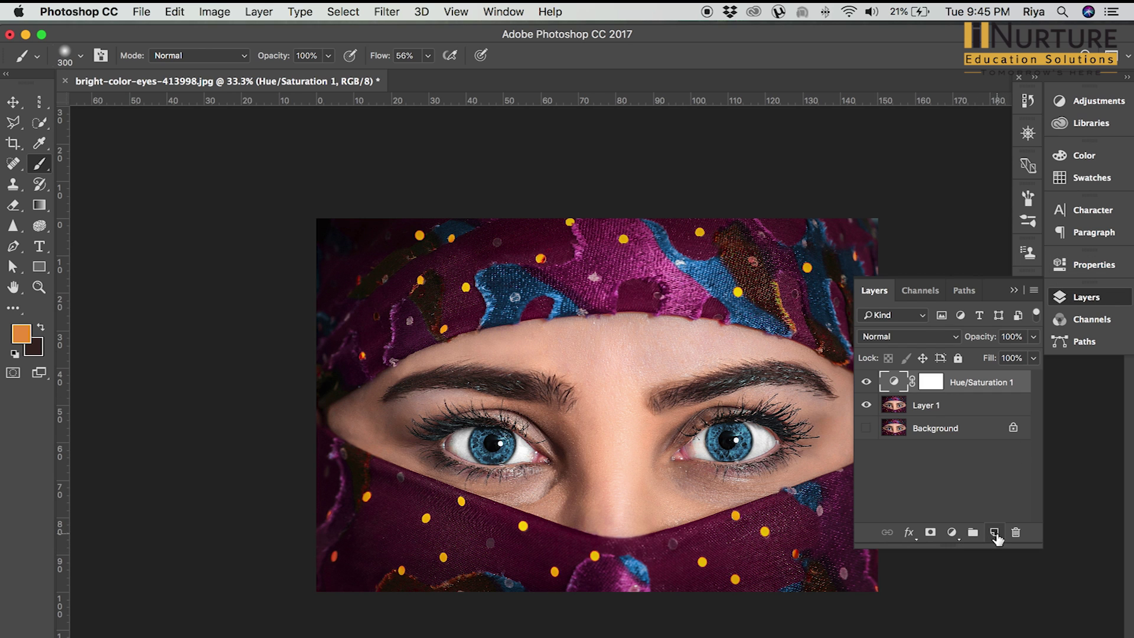
left_click(927, 411)
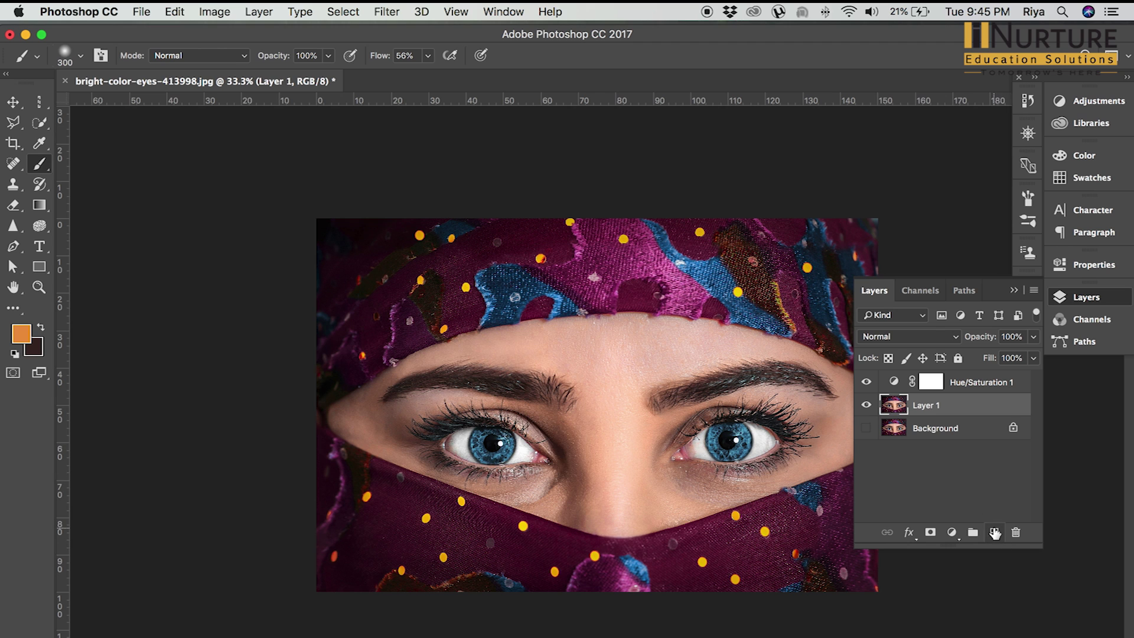
Step: Add empty layers and move Hue/Saturation 1 down beneath Layer 2
left_click(994, 533)
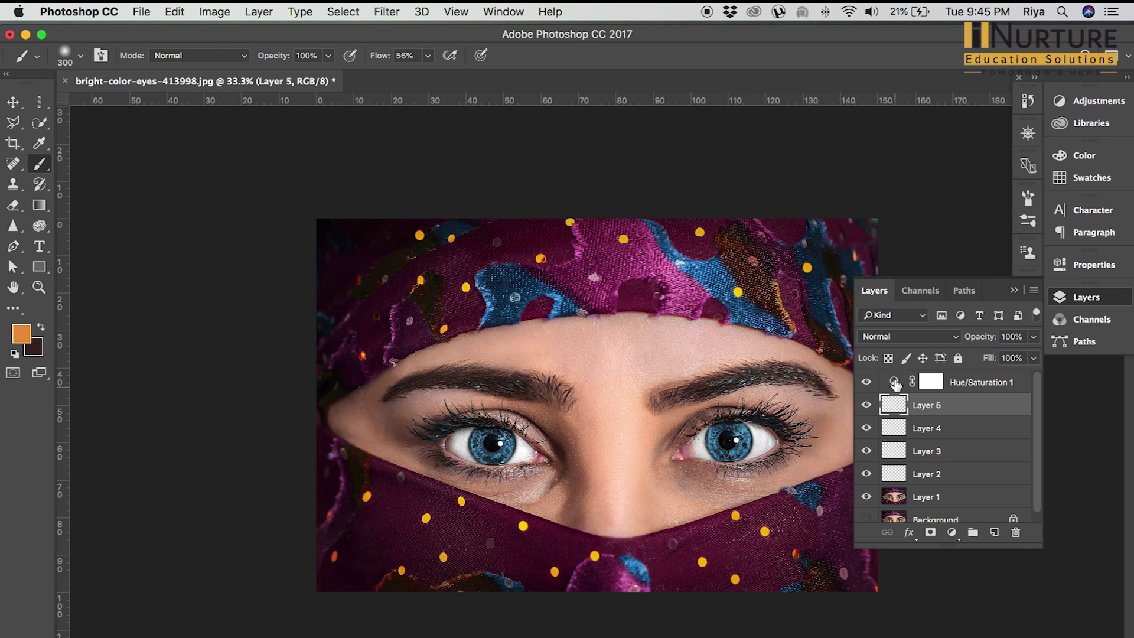
mouse_move(952, 382)
left_mouse_down()
mouse_move(951, 452)
mouse_move(898, 490)
left_mouse_up()
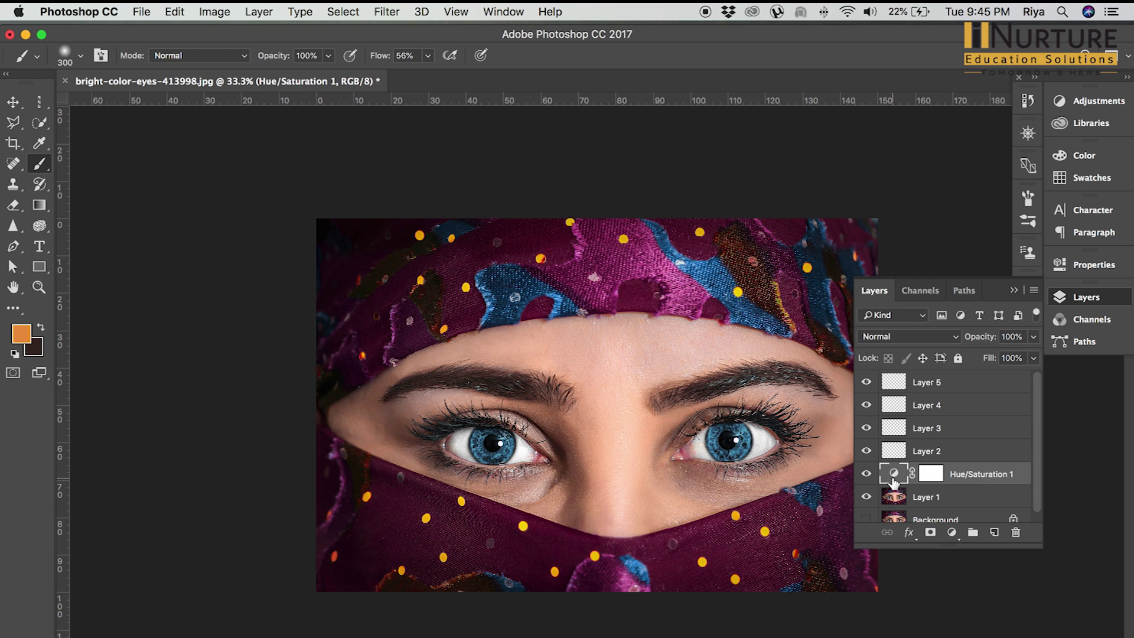
double_click(893, 474)
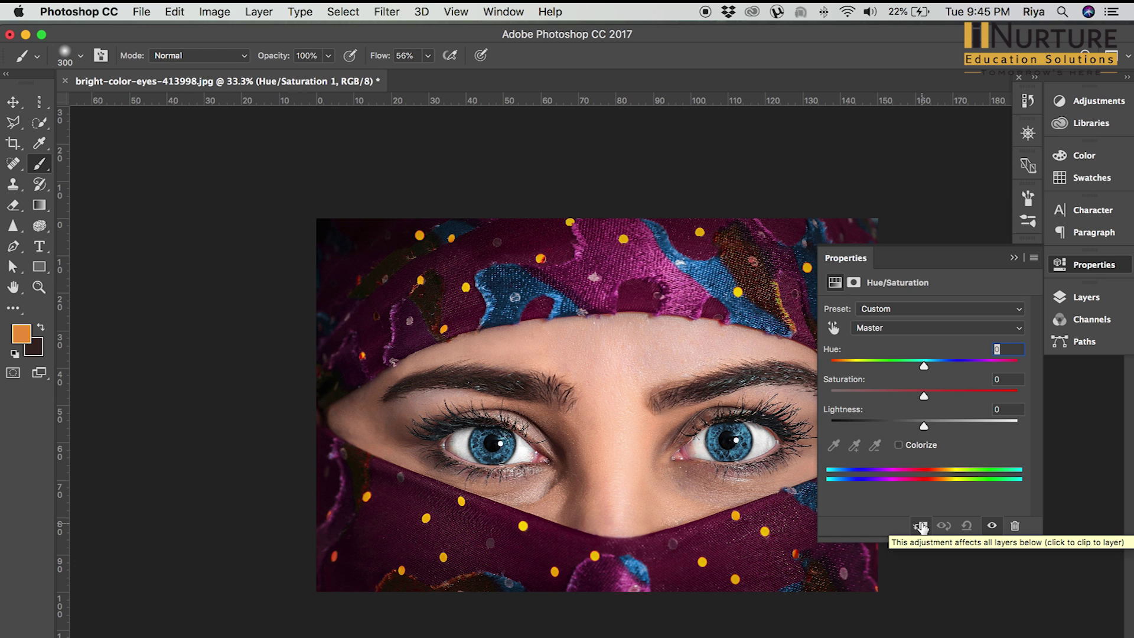
left_click(1014, 260)
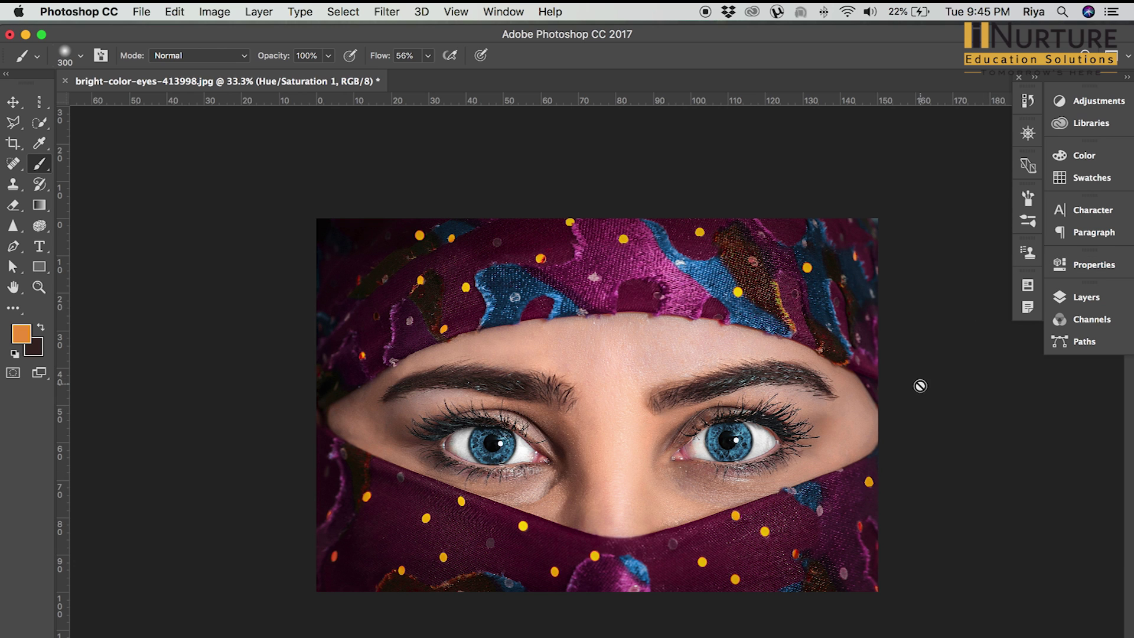
left_click(1085, 297)
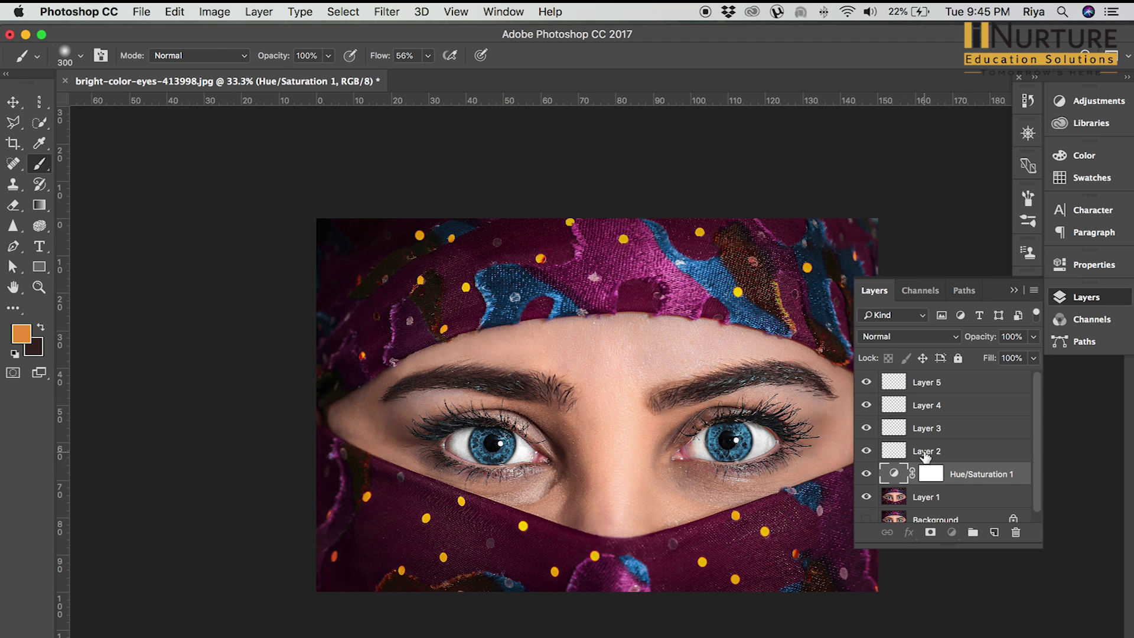
Step: Delete empty Layers 2 to 5 and toggle Hue/Saturation 1 visibility off and on
left_click(925, 454)
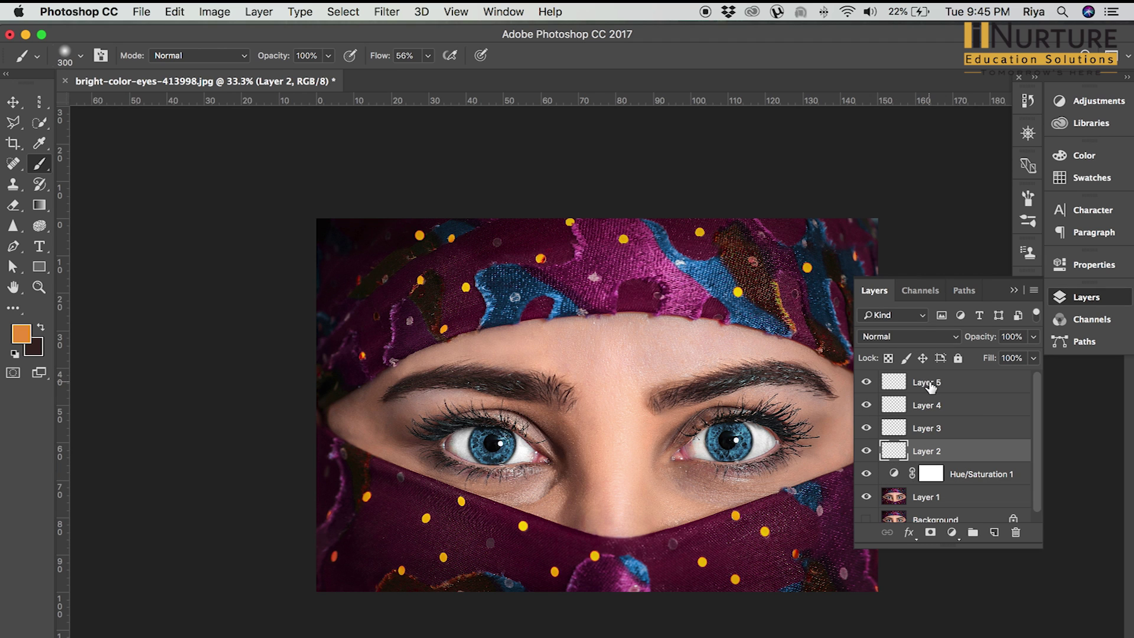
left_click(931, 385, "shift")
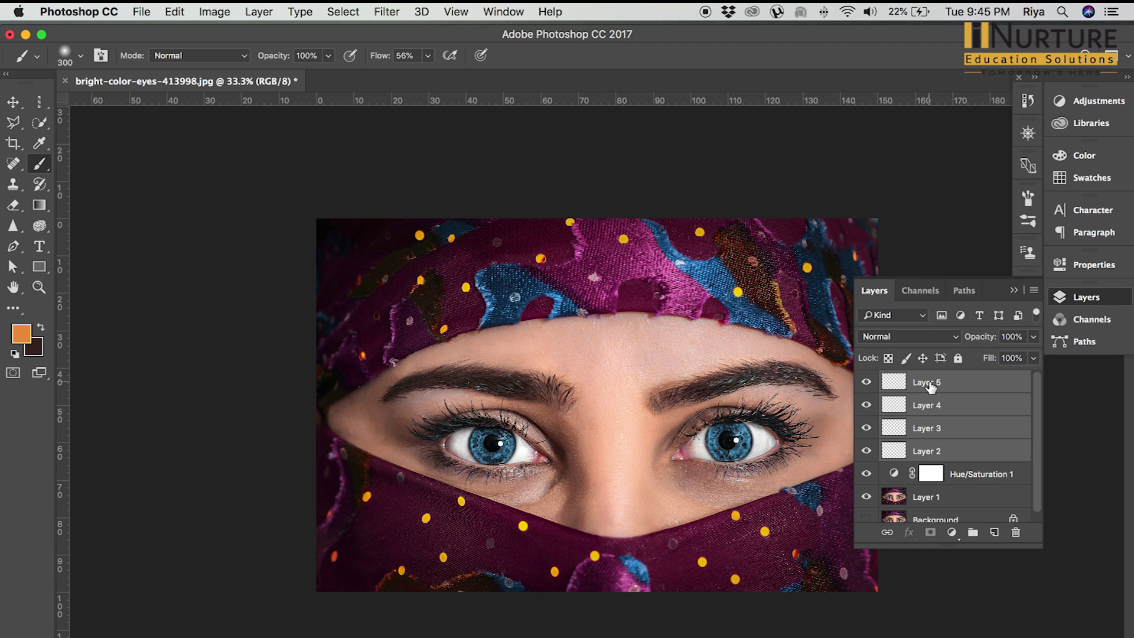
left_click(1017, 533)
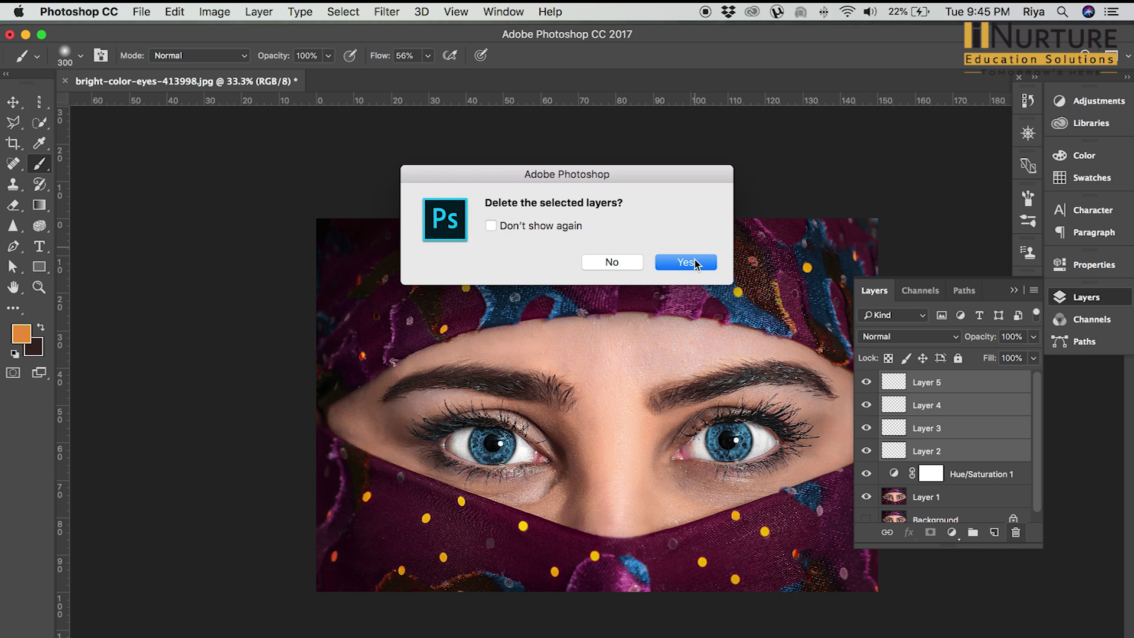
left_click(685, 261)
left_click(865, 382)
left_click(896, 384)
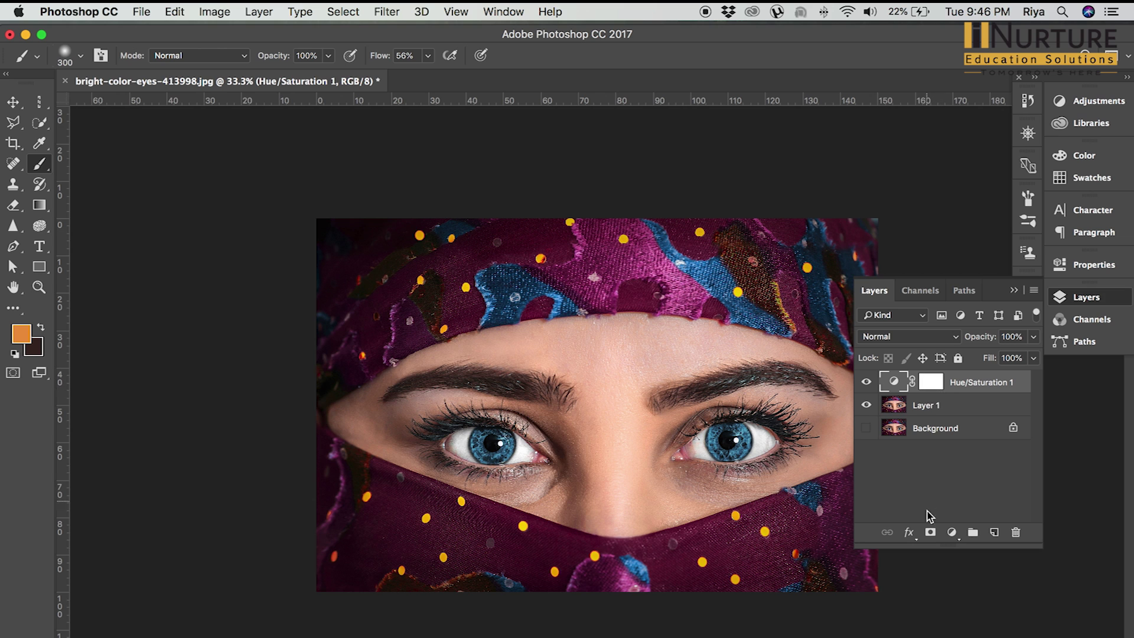
Step: Add an Exposure adjustment layer and collapse its settings panel
left_click(951, 532)
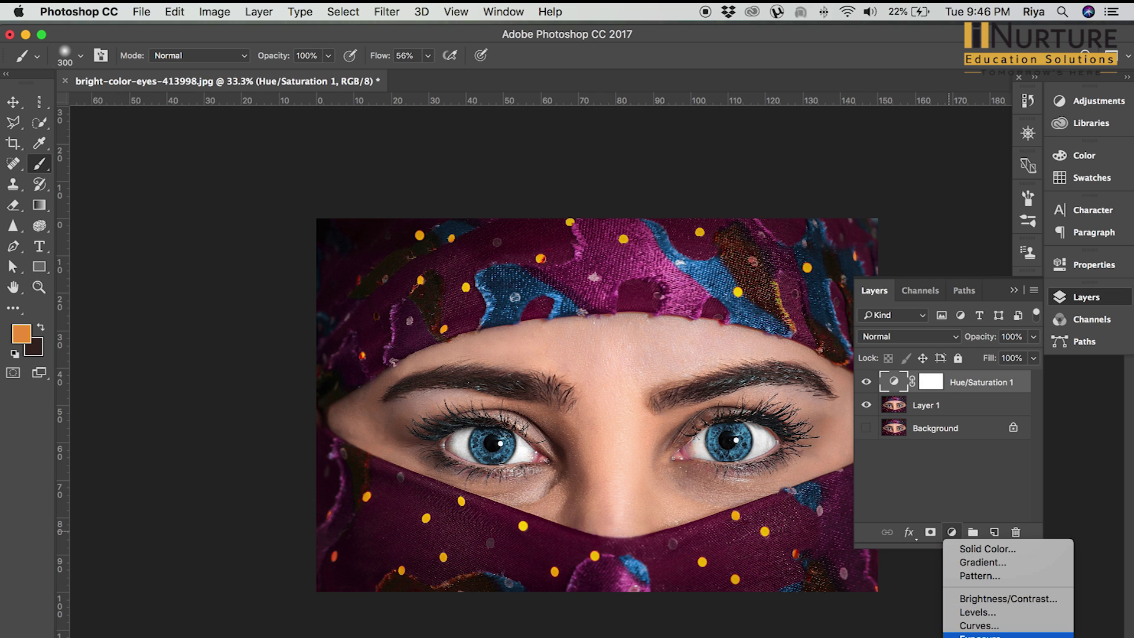
left_click(978, 635)
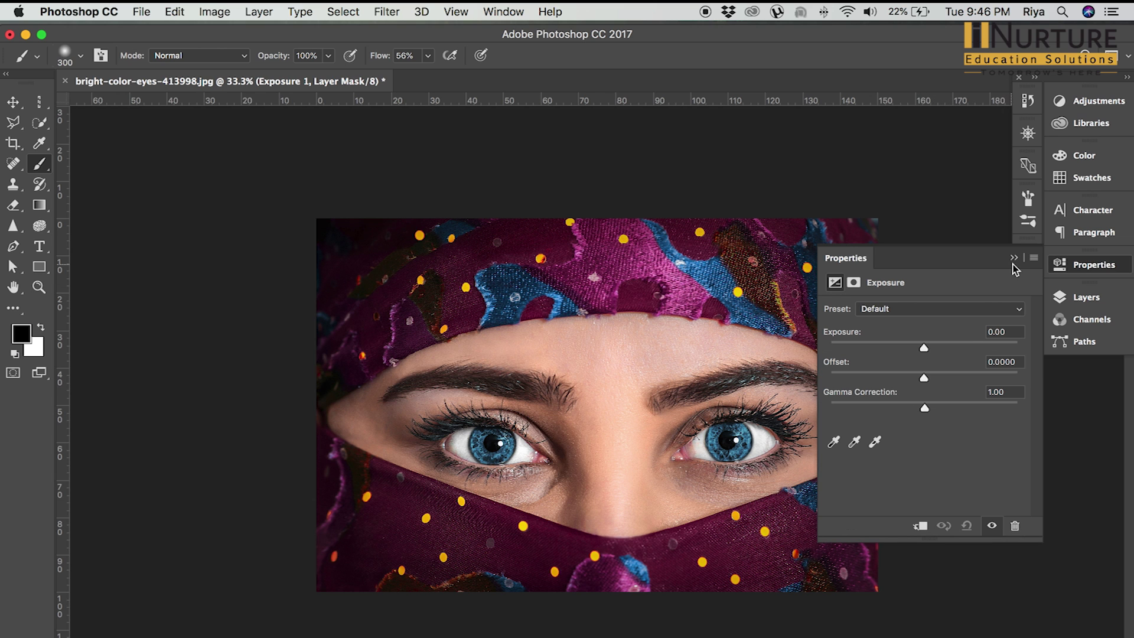
left_click(1013, 259)
left_click(1085, 297)
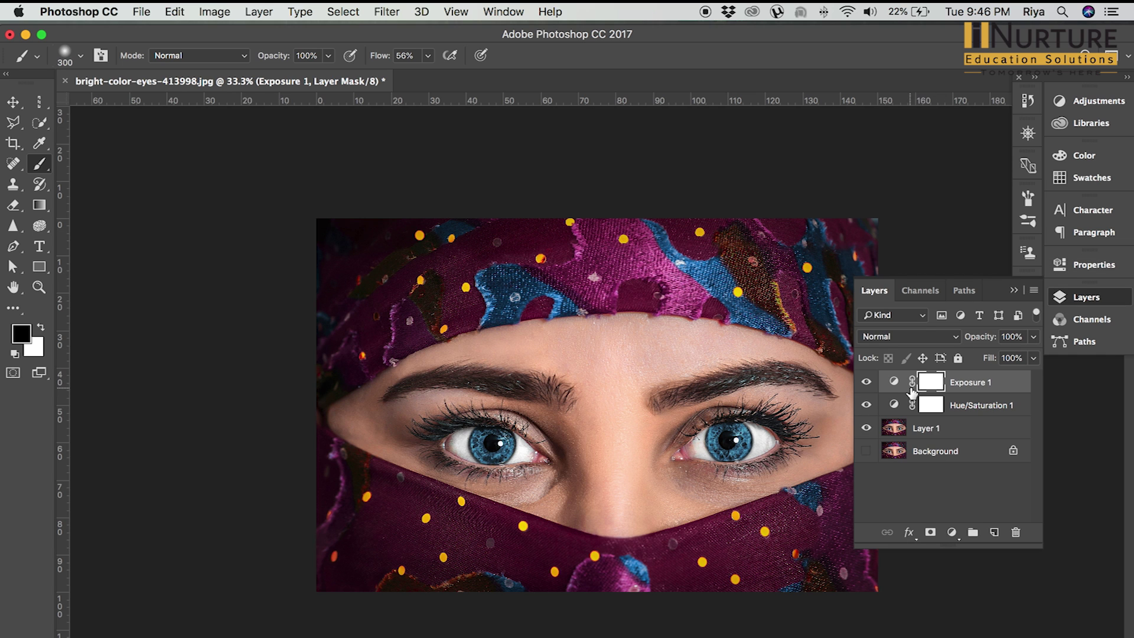
Step: Remove the Exposure layer again and bring up the adjustment-layer type list
left_click(211, 11)
mouse_move(240, 55)
left_click(660, 189)
key("BackSpace")
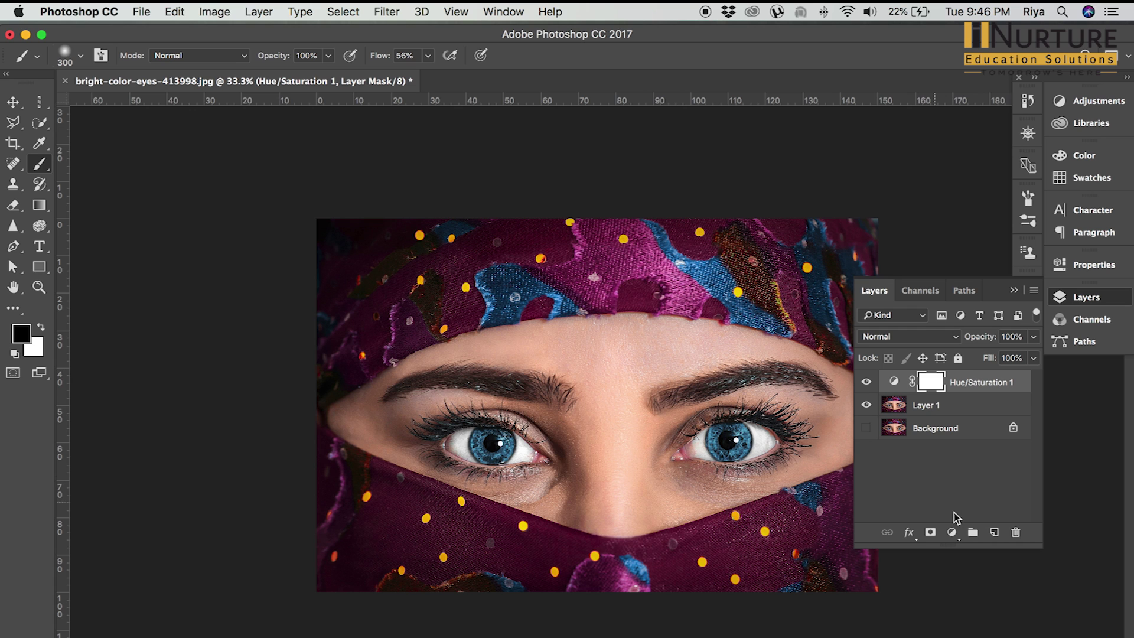
left_click(953, 535)
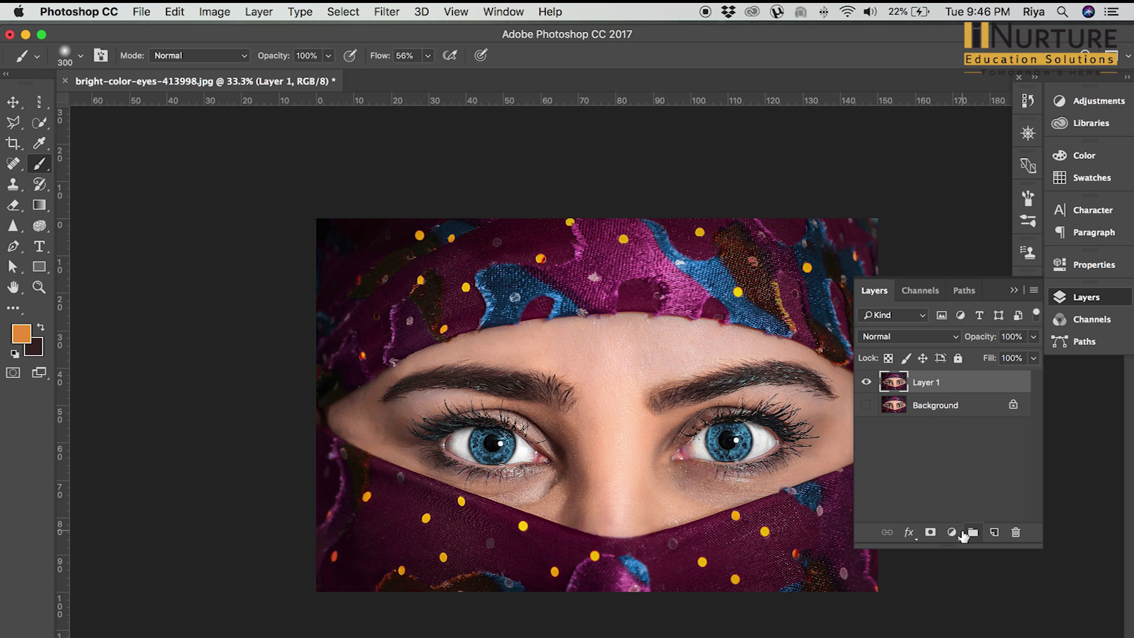
left_click(952, 533)
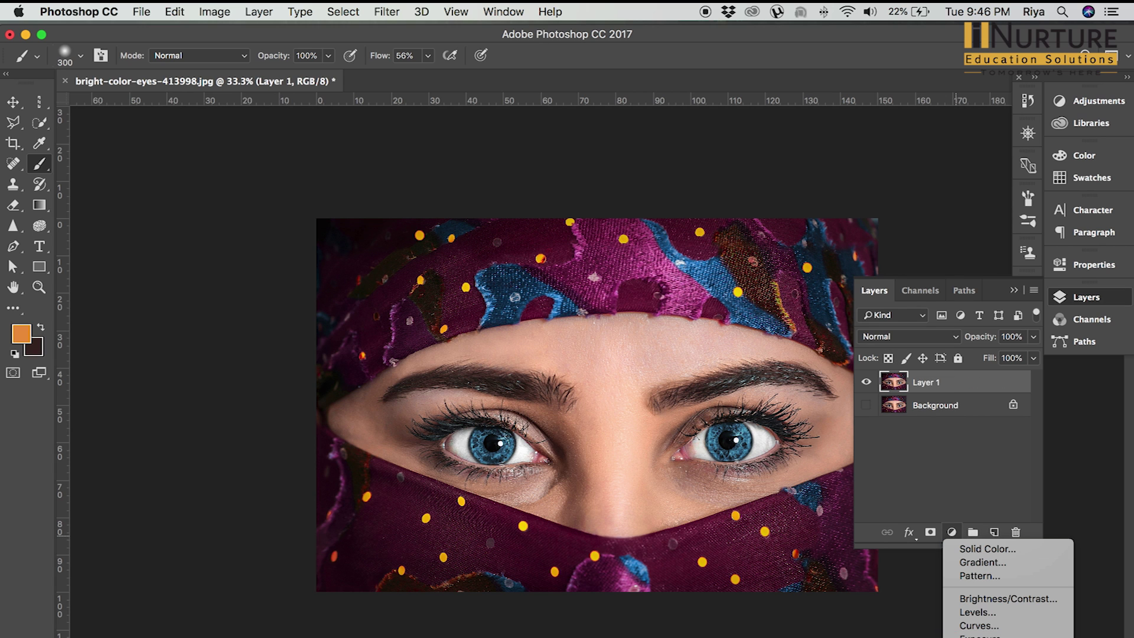
Step: Choose Hue/Saturation from the new adjustment layer list
left_click(1008, 636)
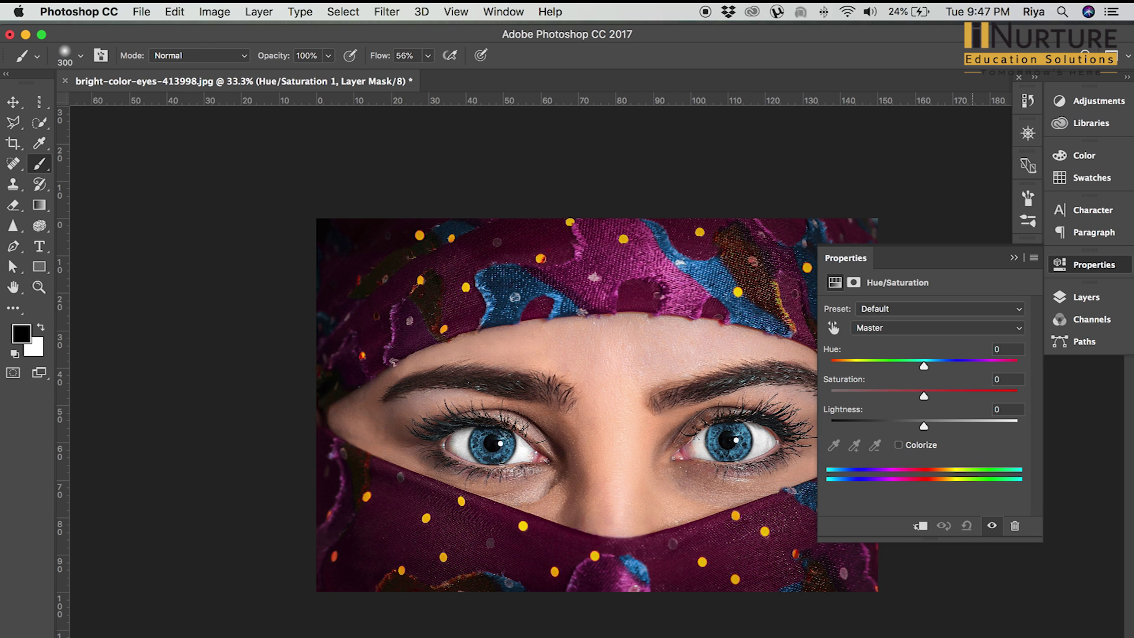
Step: Try saturation values of +45, +3, -1 and +33, ending at 0
left_click(966, 394)
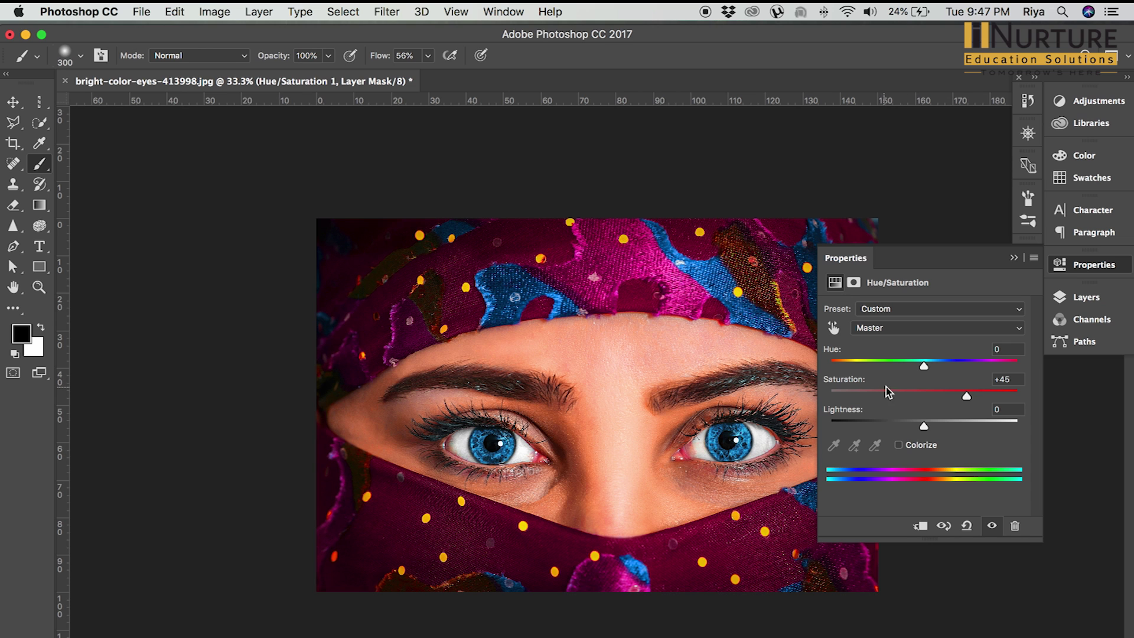
left_click(926, 395)
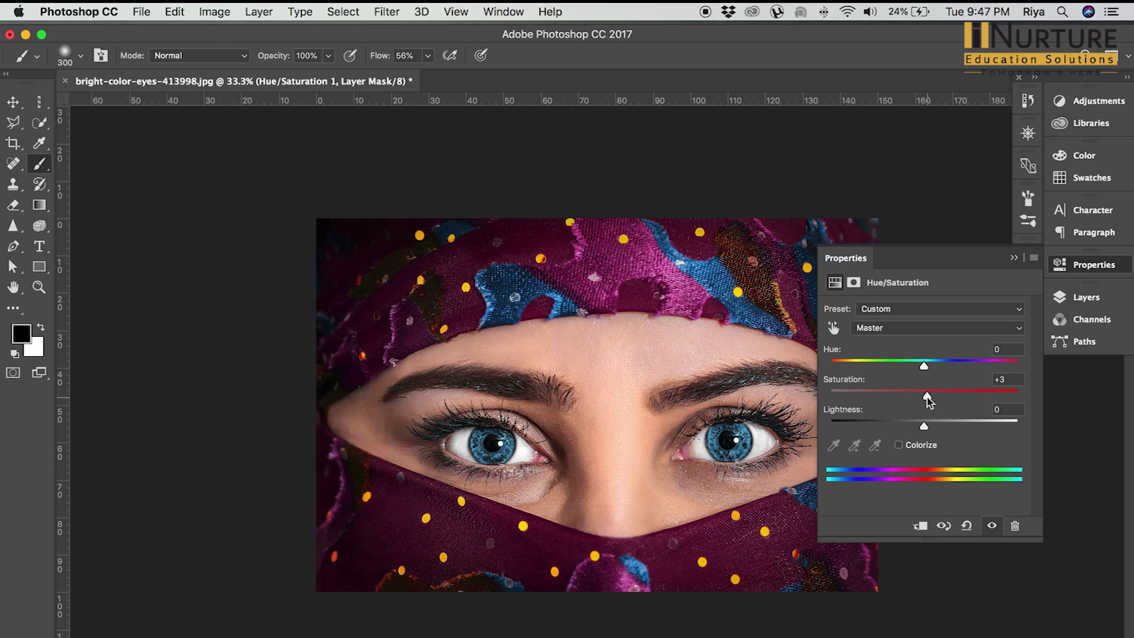
left_click(923, 396)
left_click_drag(926, 398, 949, 397)
left_click(926, 399)
Step: Try lightness values of +64 and -77, ending at -3
left_click(983, 424)
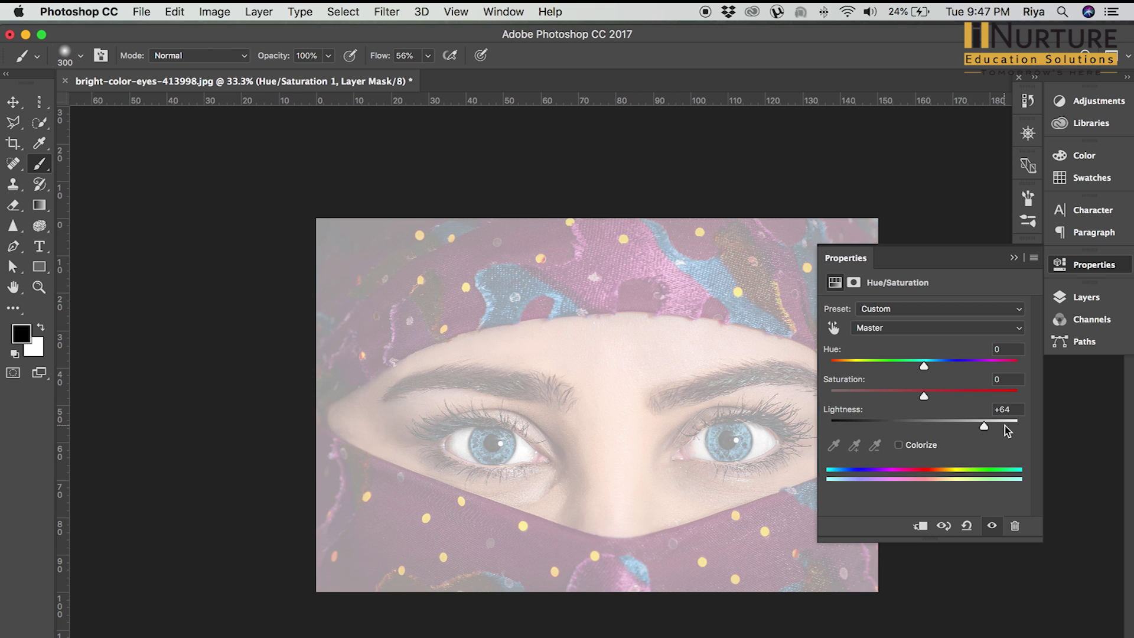
left_click(923, 423)
left_click(851, 424)
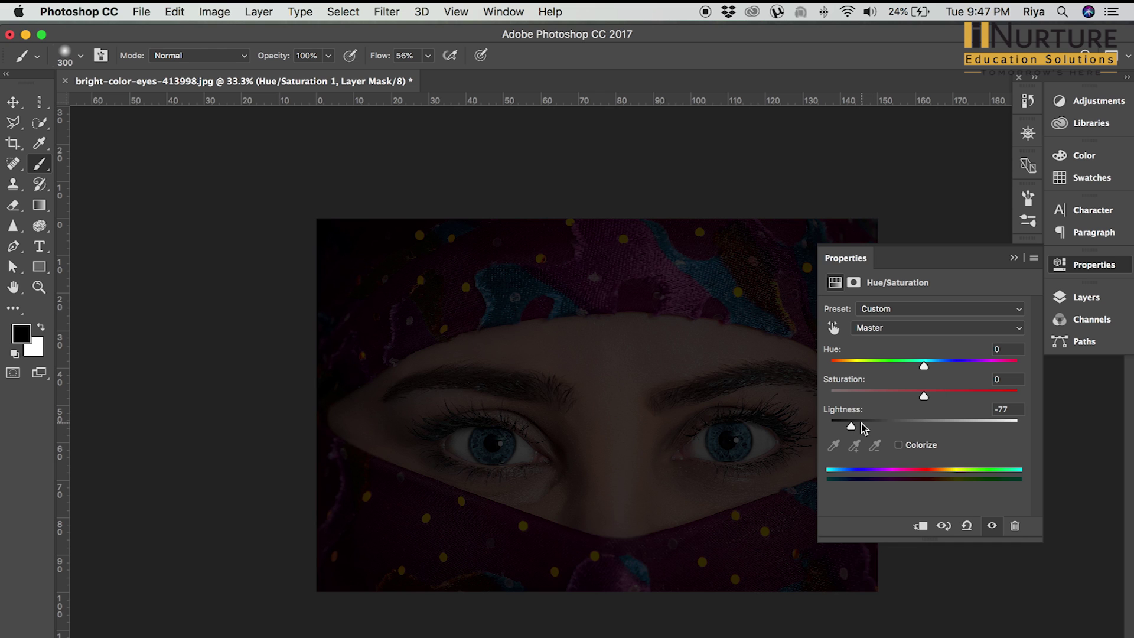
left_click(925, 425)
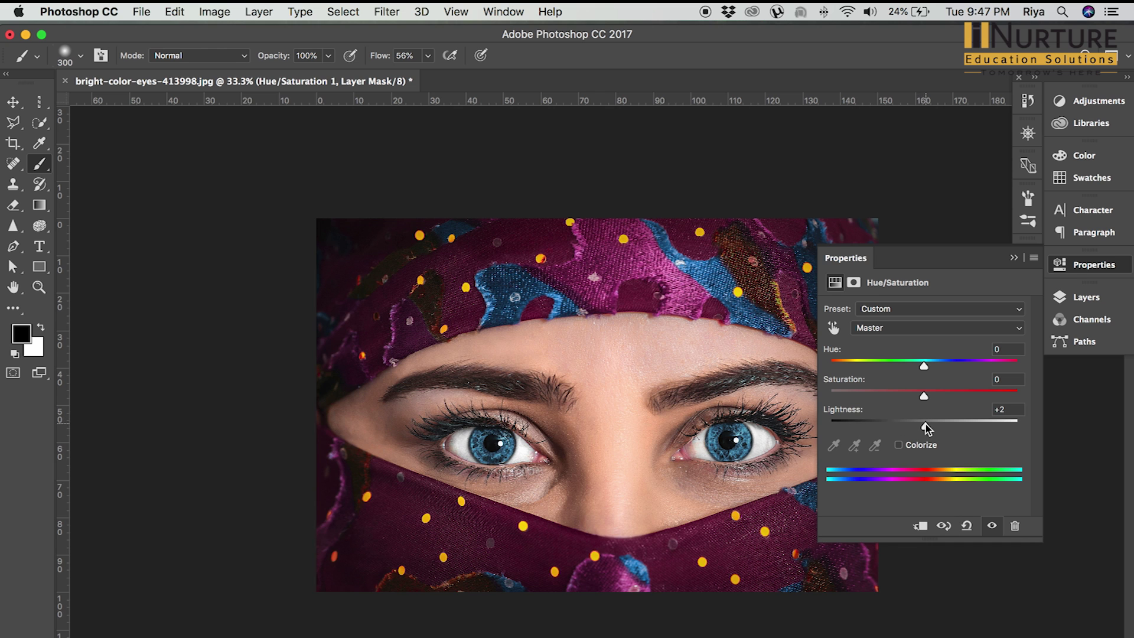
left_click_drag(926, 425, 921, 425)
Step: Preview the Red Boost and Old Style Hue/Saturation presets
left_click(889, 308)
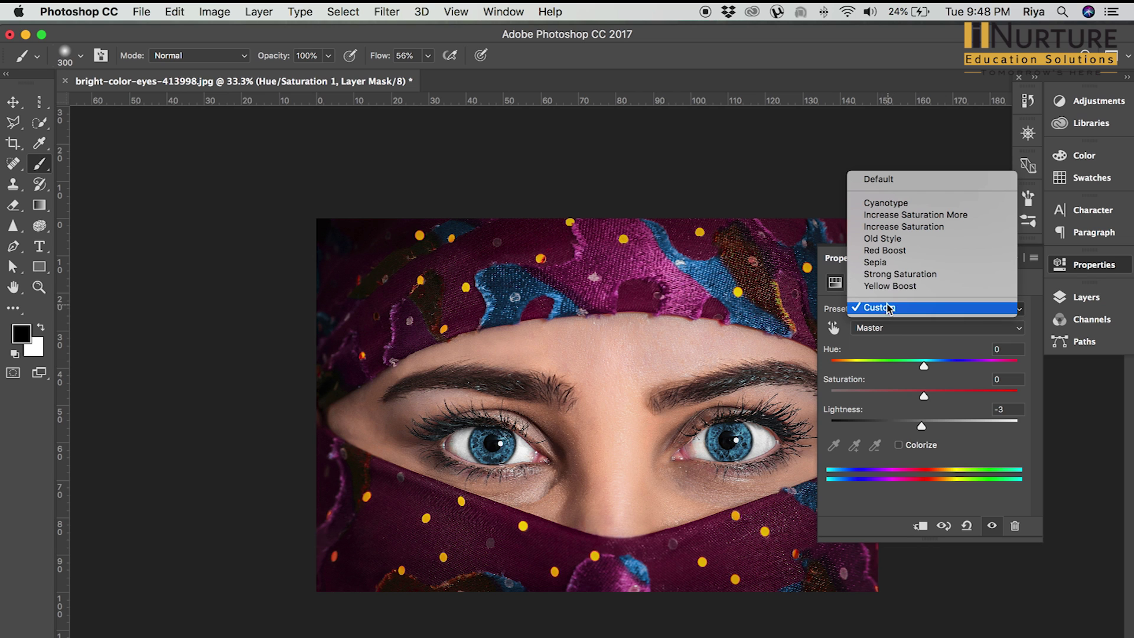
left_click(898, 252)
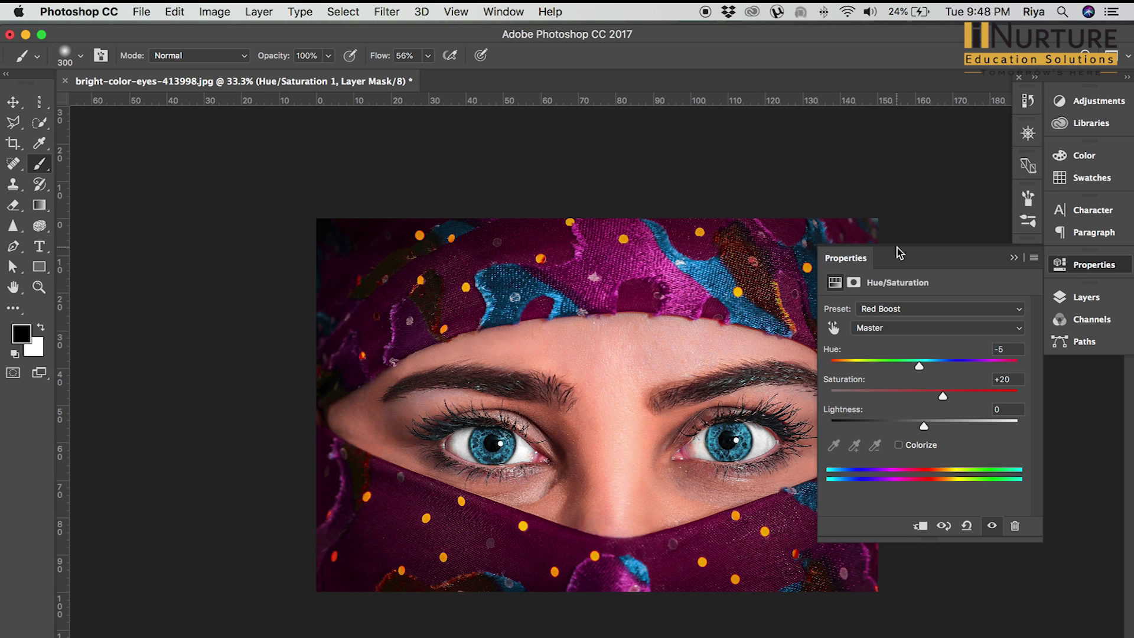
left_click(913, 313)
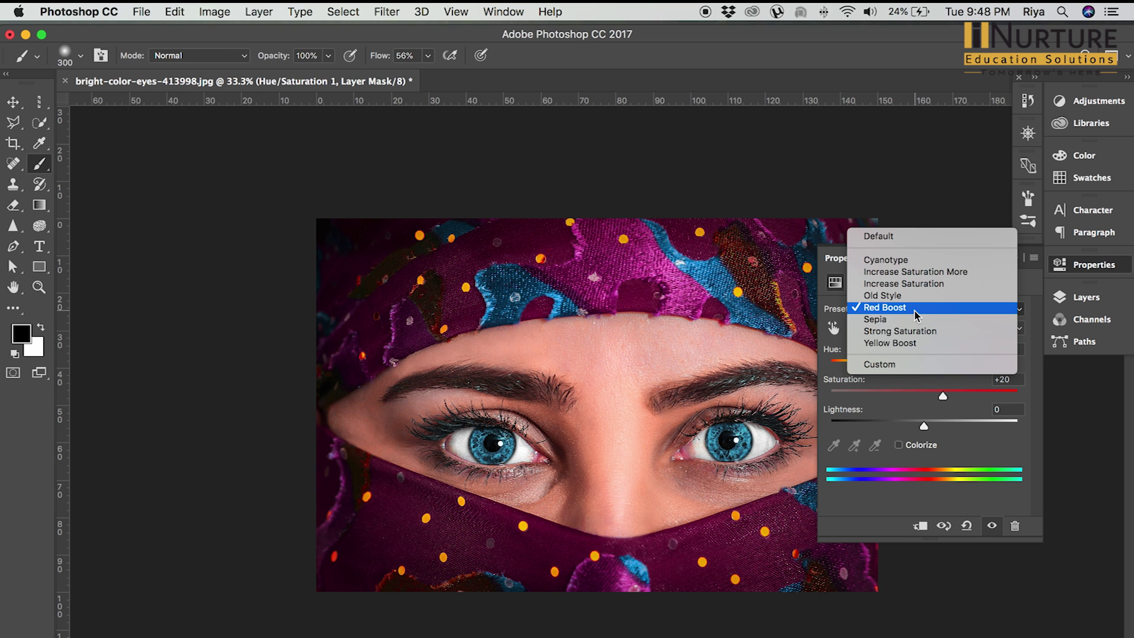
left_click(915, 296)
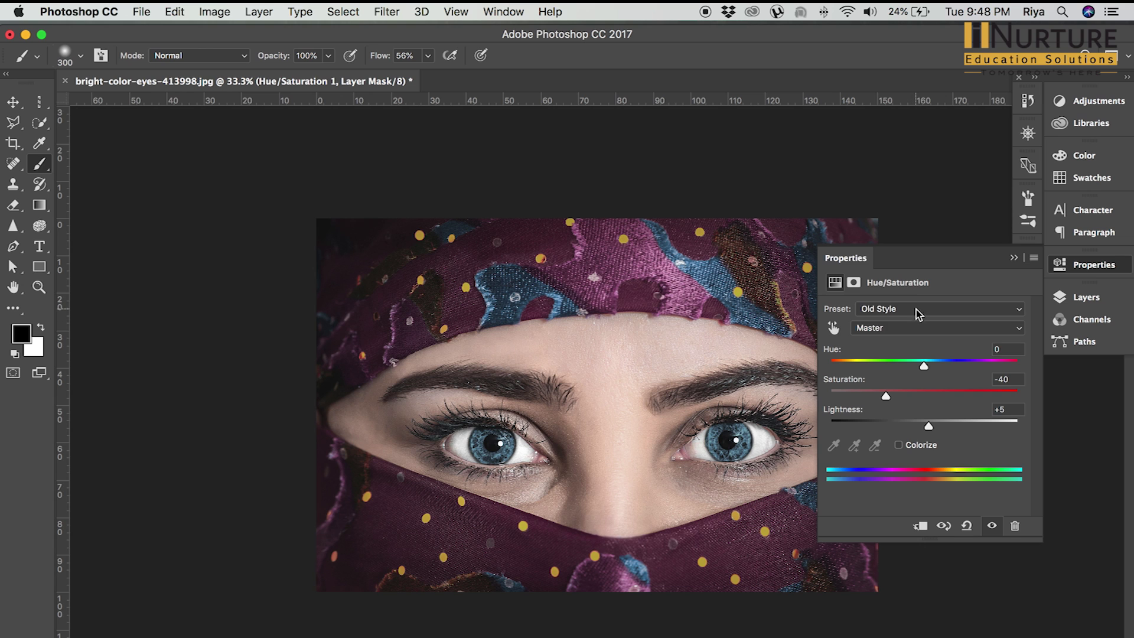
Step: Return the Hue/Saturation adjustment to the Default preset
left_click(916, 312)
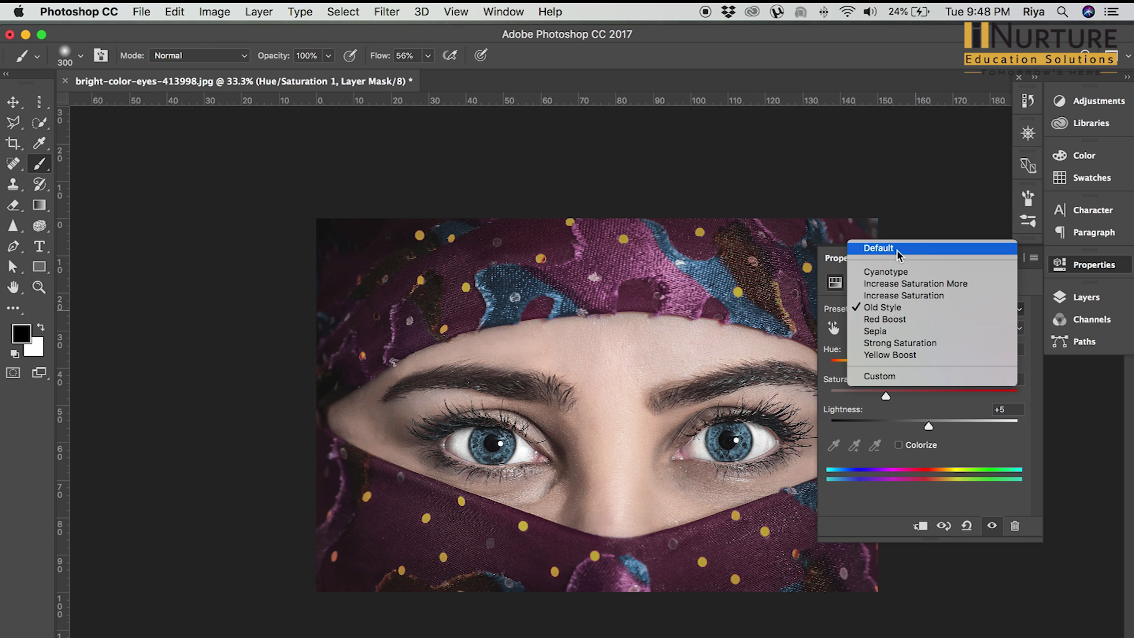
left_click(901, 380)
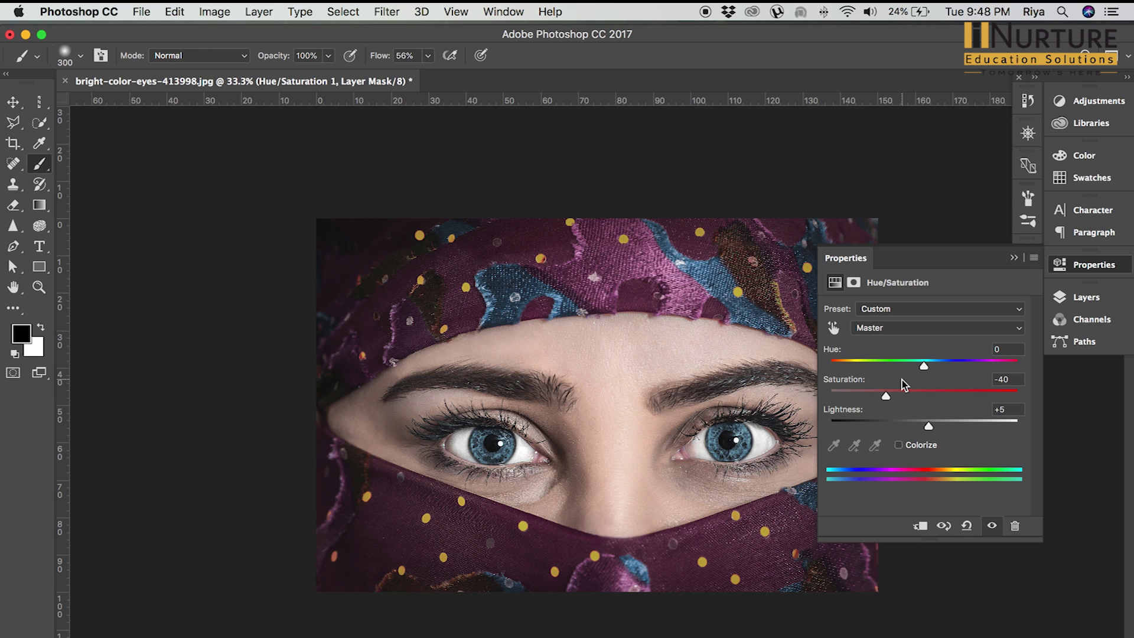
left_click(906, 308)
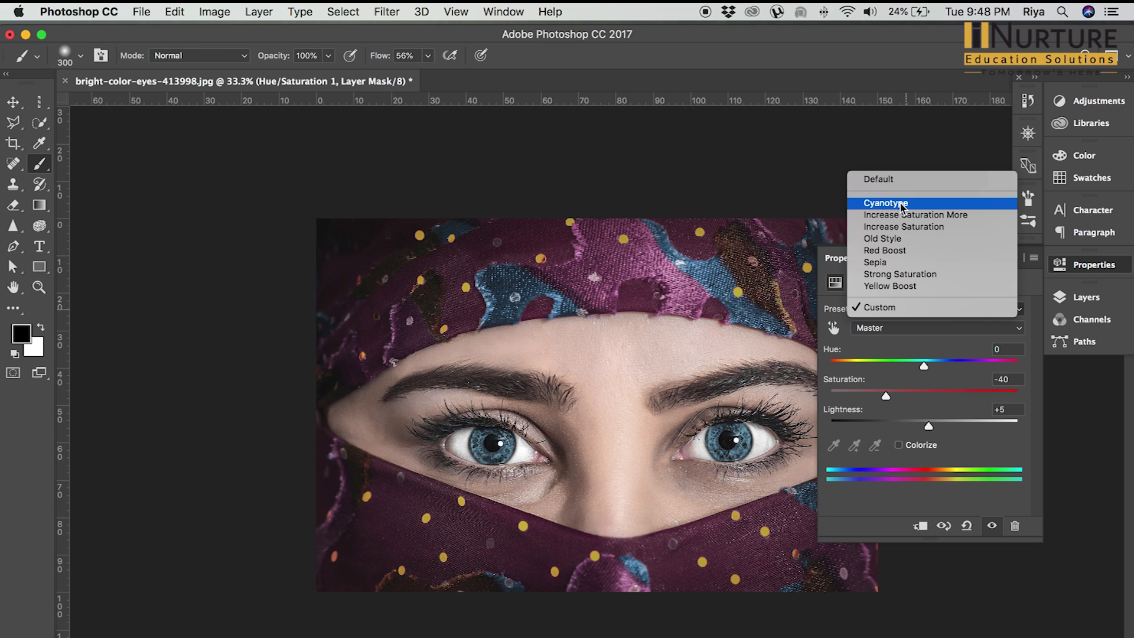
left_click(894, 180)
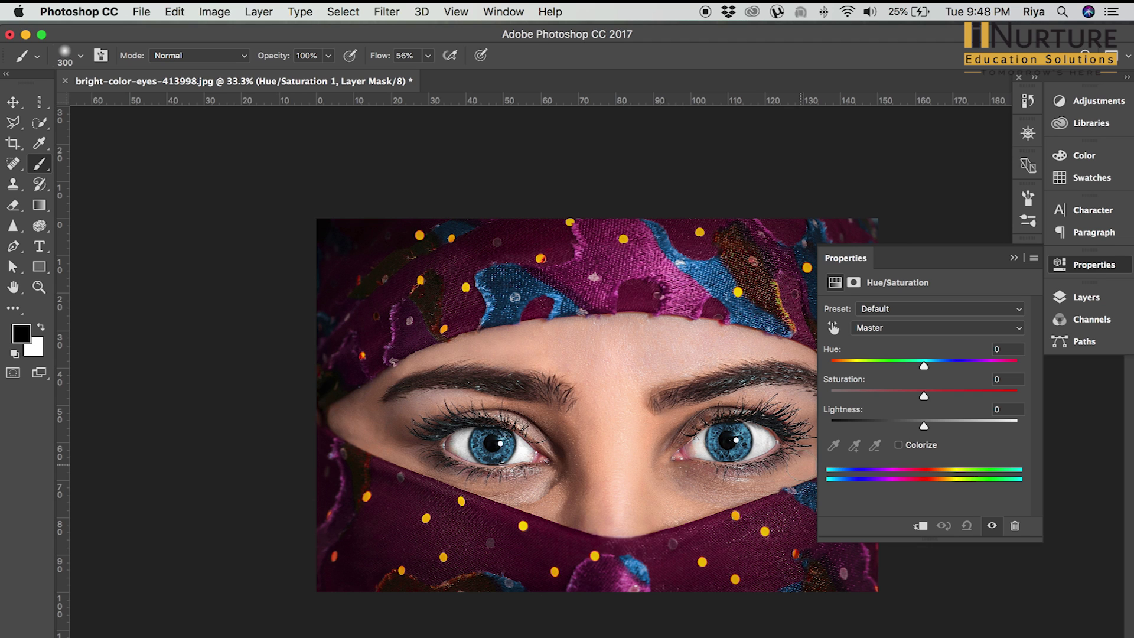
Step: Trial Hue +39 and Saturation +15, then reset both values to 0
left_click_drag(946, 367, 963, 367)
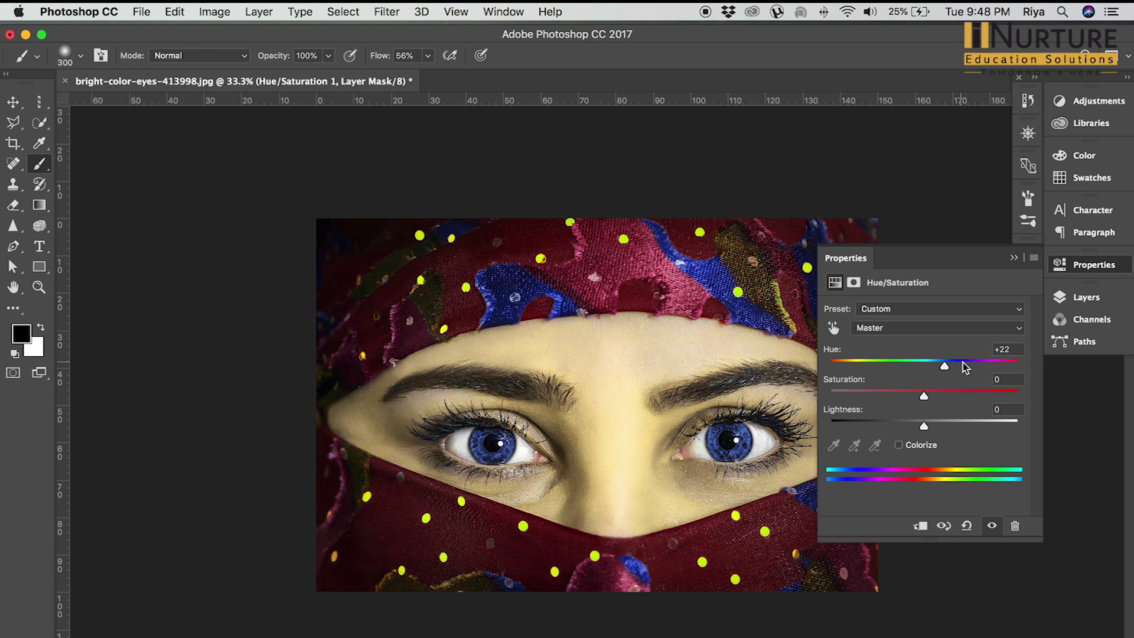
left_click(939, 395)
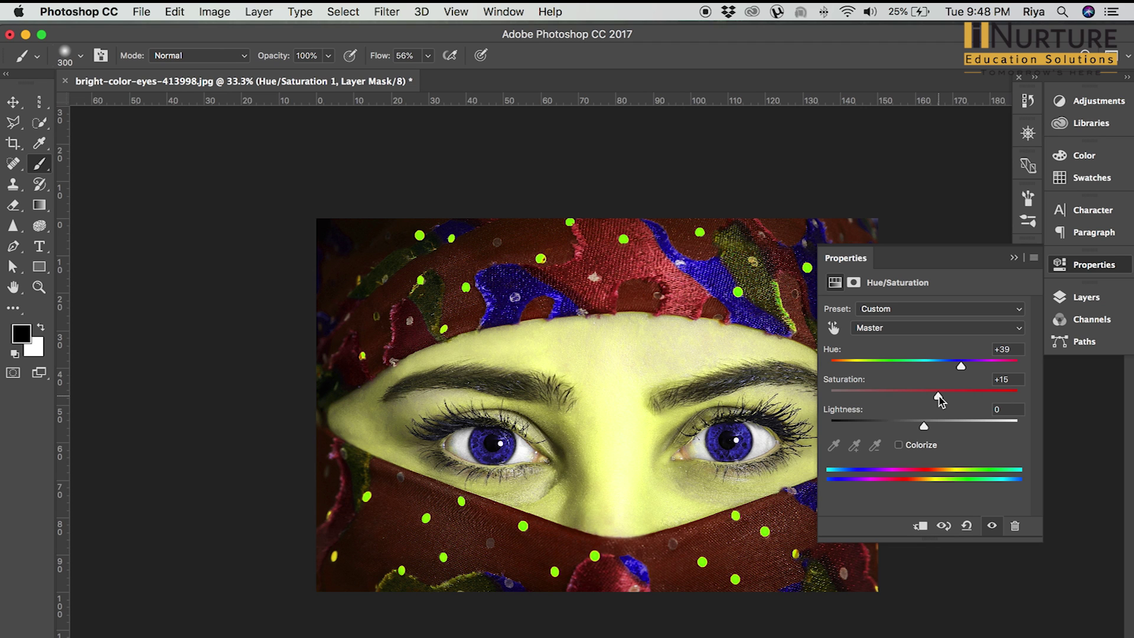
left_click(956, 355)
type("0")
key("Tab")
type("0")
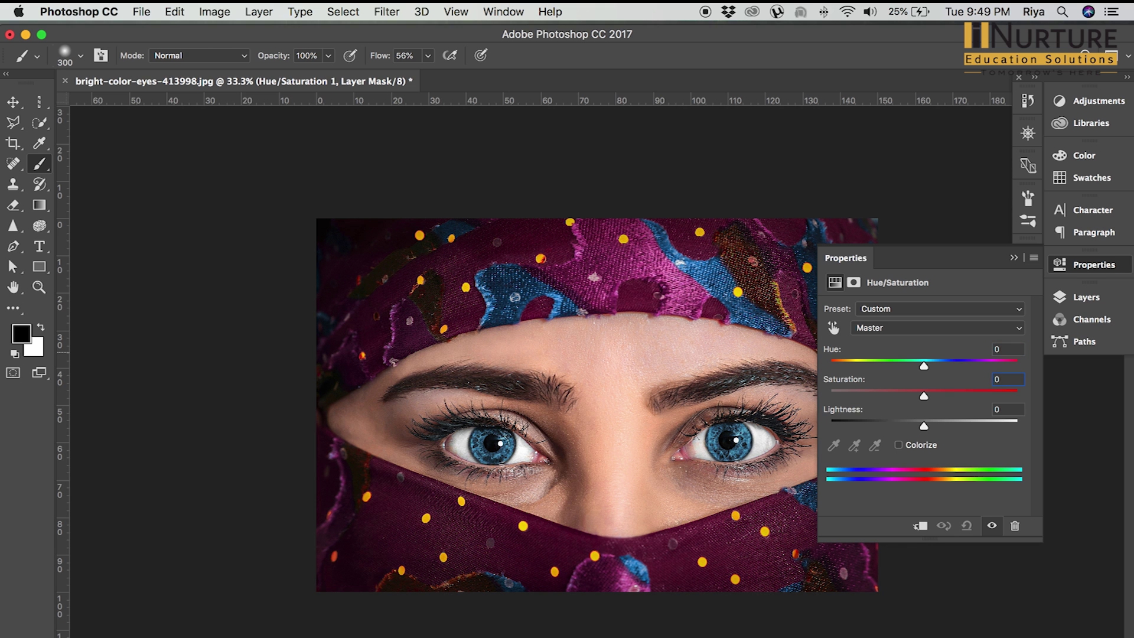
left_click(1016, 261)
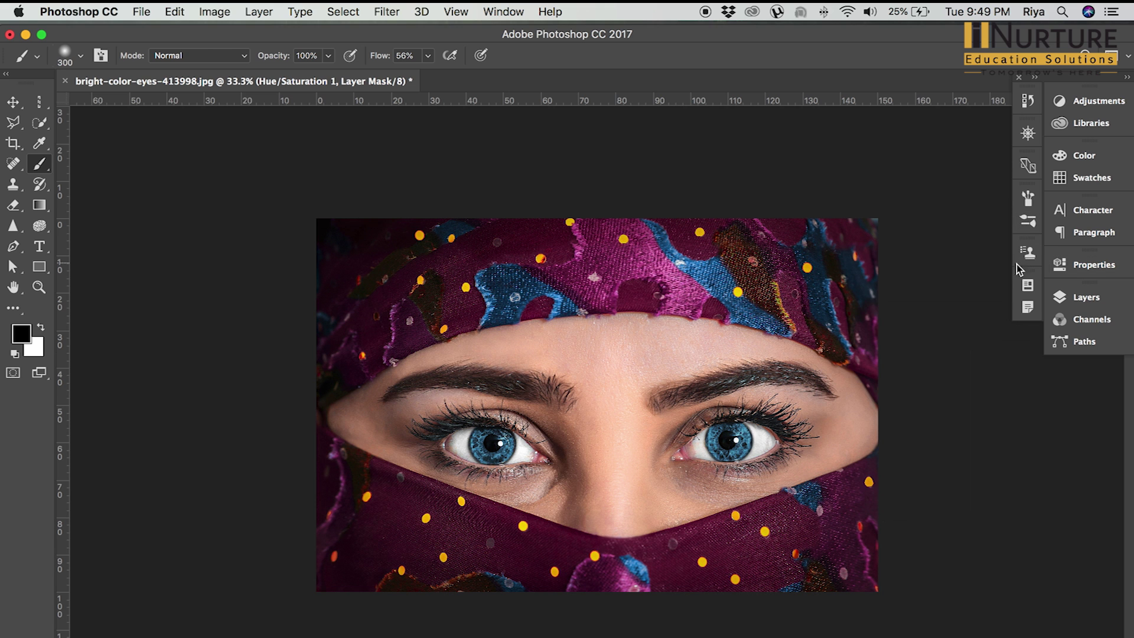
Step: Toggle Hue/Saturation 1 visibility, delete Layer 1, show Background, and select the mask
left_click(1086, 297)
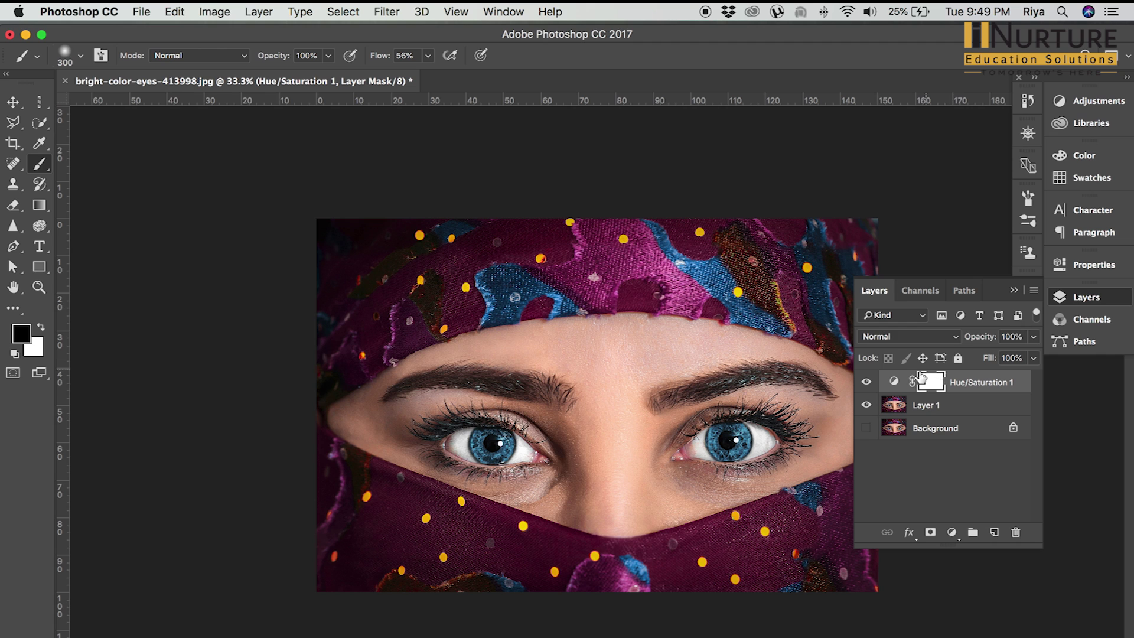
left_click(863, 384)
left_click(865, 384)
left_click(930, 406)
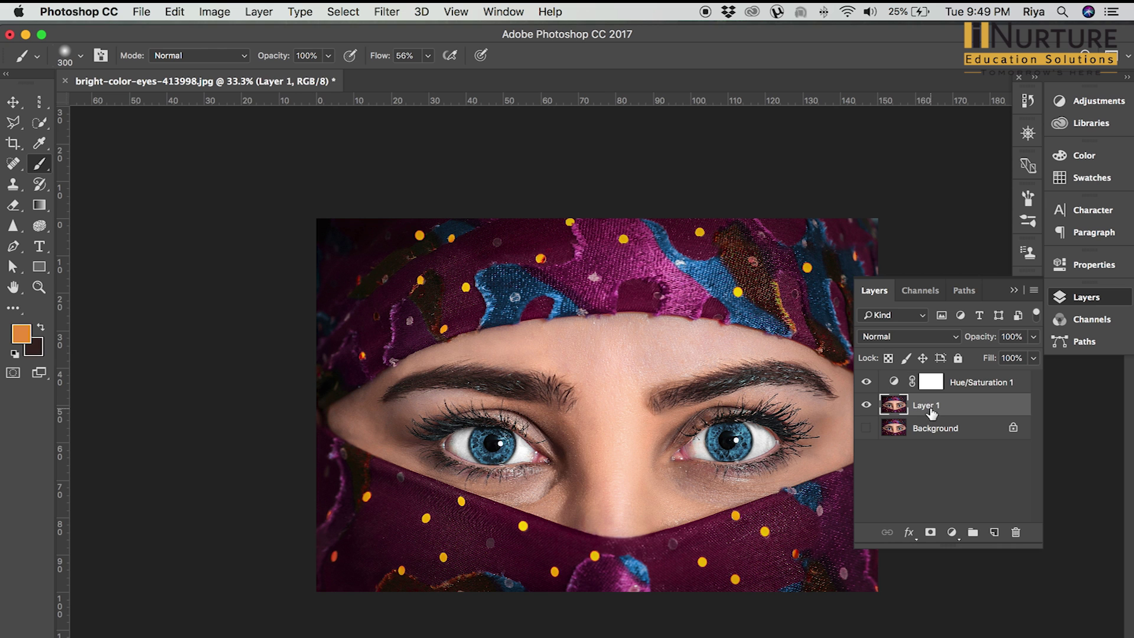
key("BackSpace")
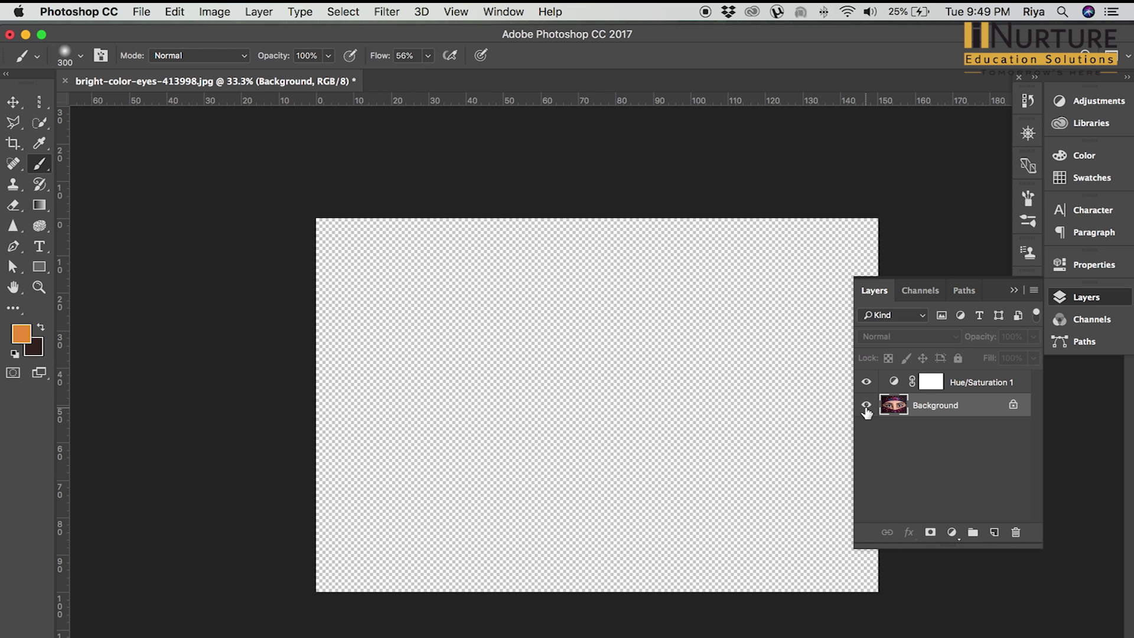
left_click(865, 405)
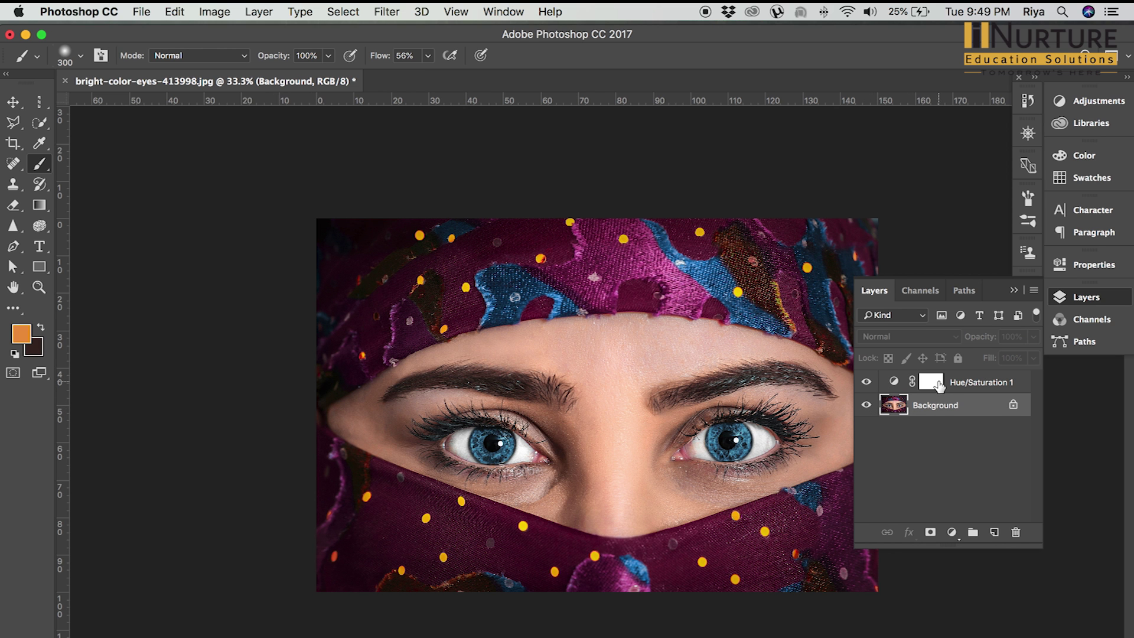
left_click(931, 385)
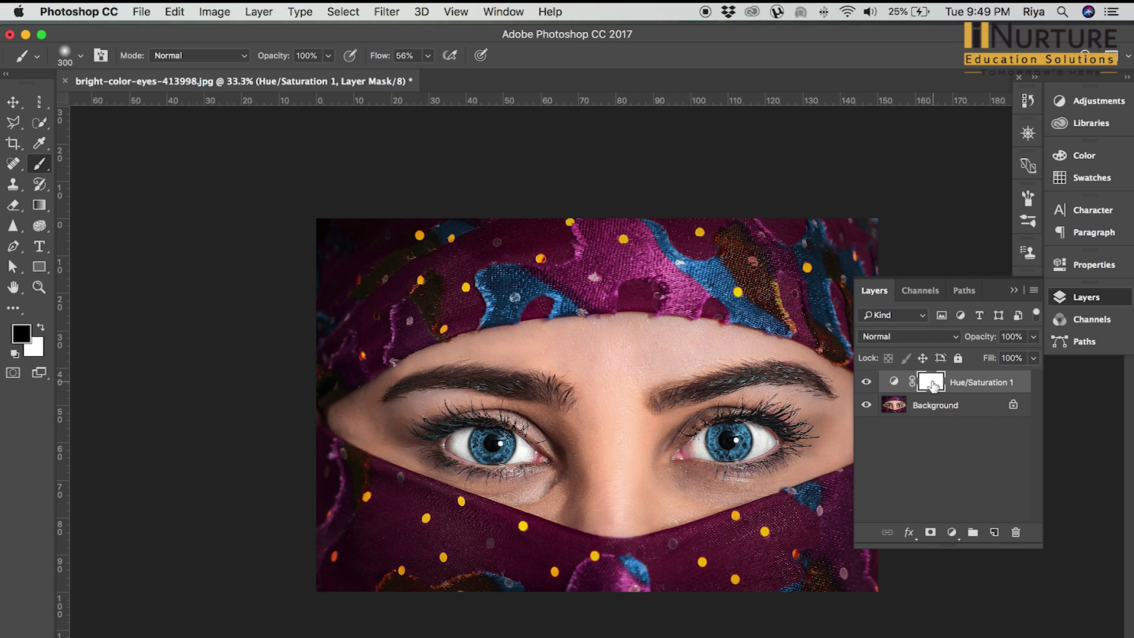
Step: Try a +12 hue shift, then set Hue back to 0
double_click(891, 390)
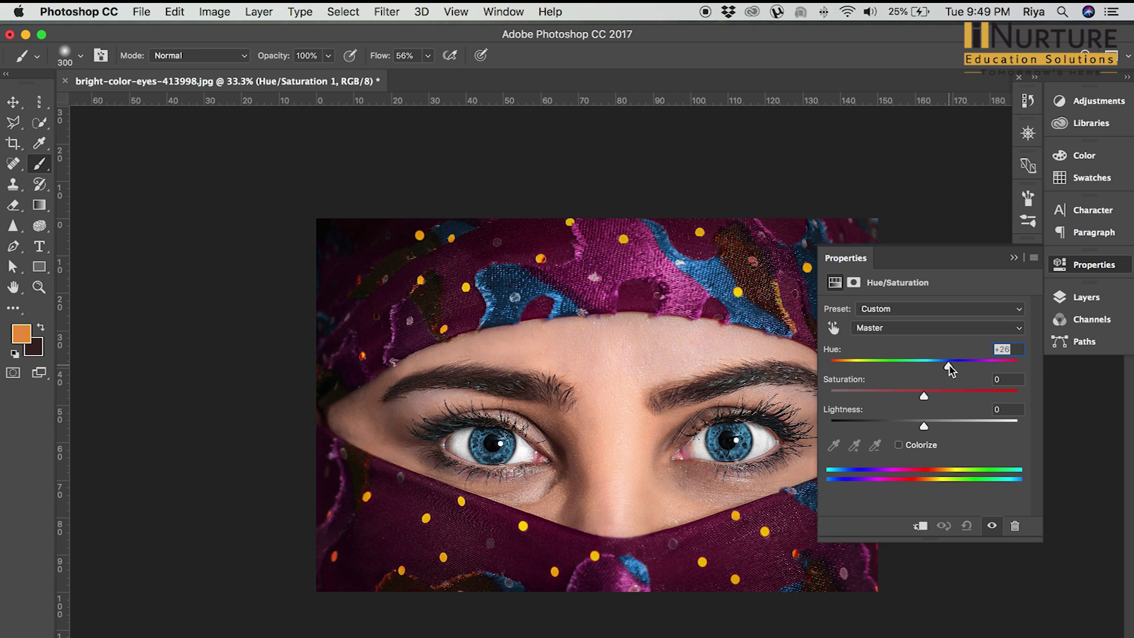
left_click_drag(947, 366, 935, 366)
left_click(995, 352)
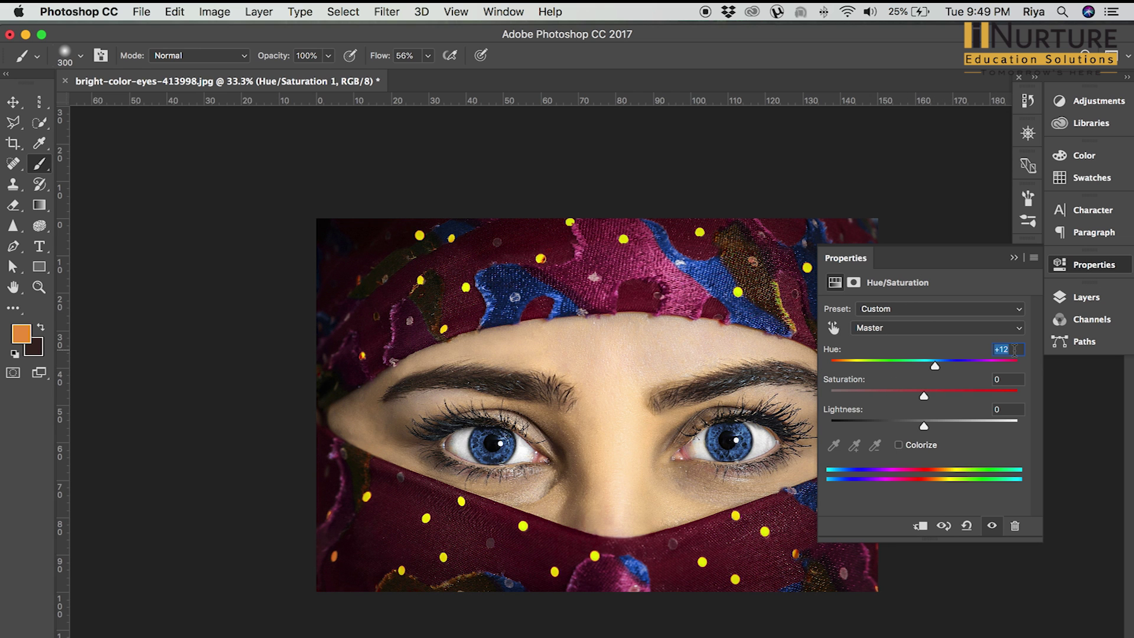
left_click(1013, 259)
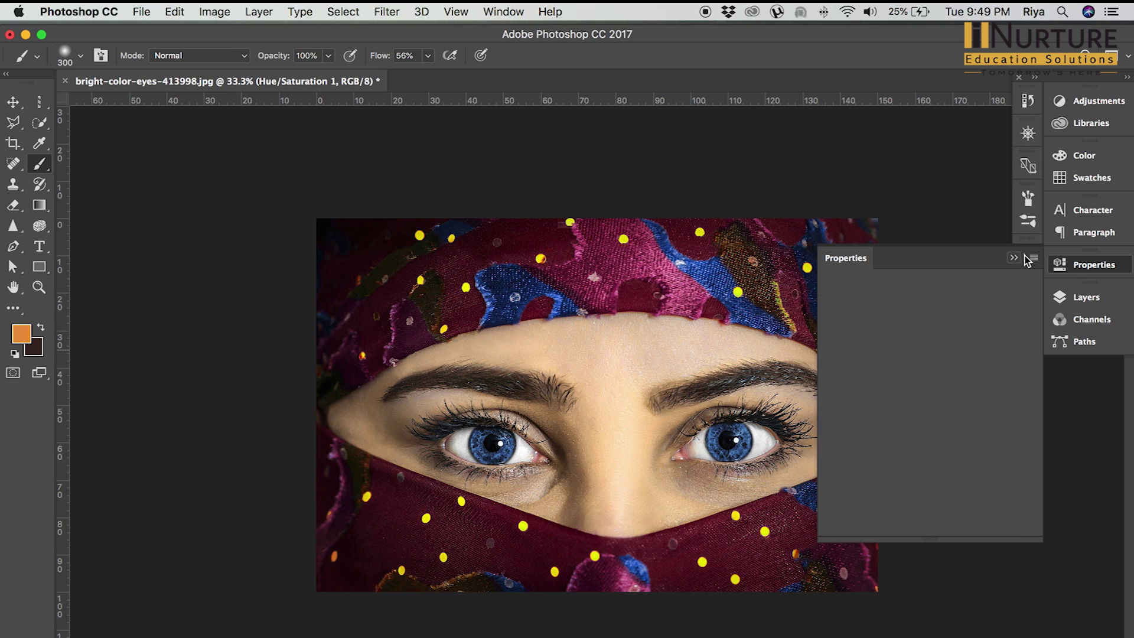
left_click(700, 265)
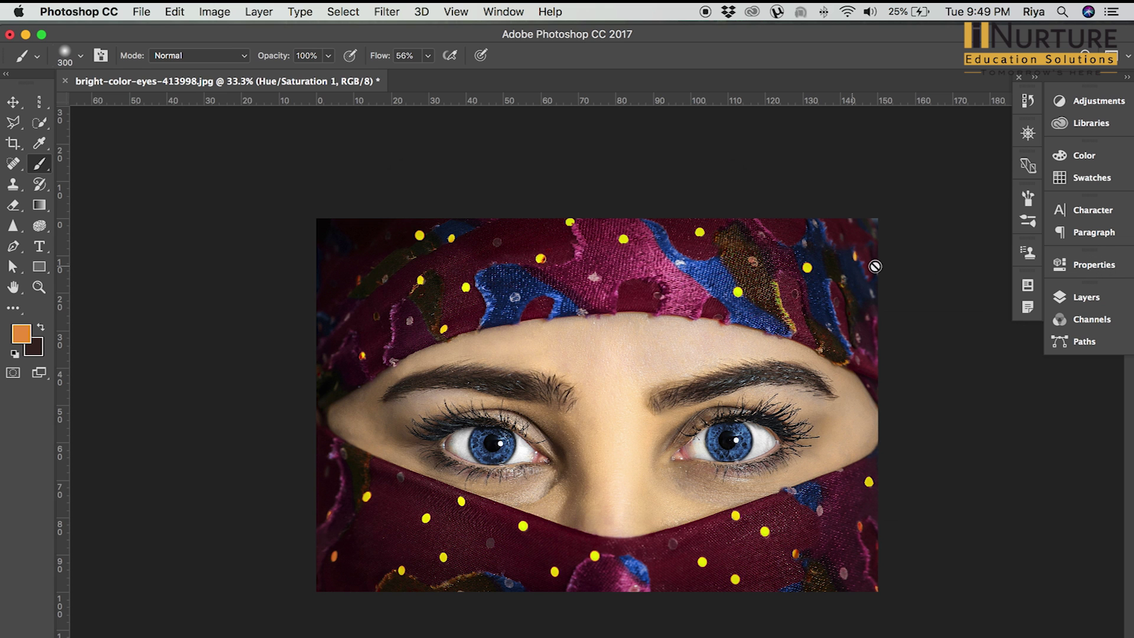
left_click(1108, 296)
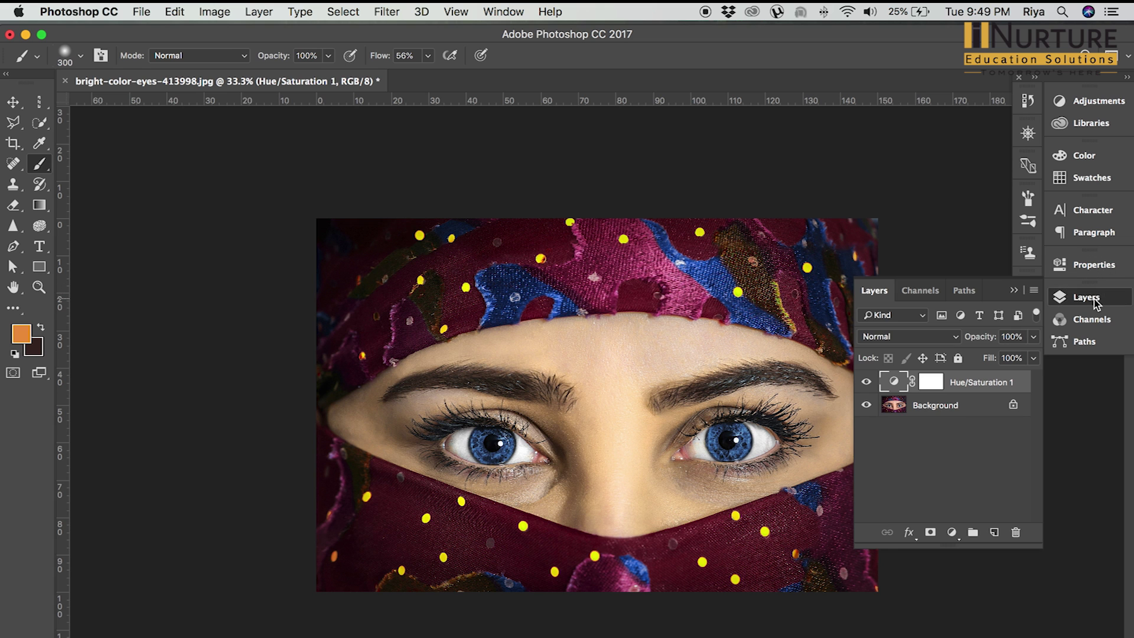
double_click(894, 380)
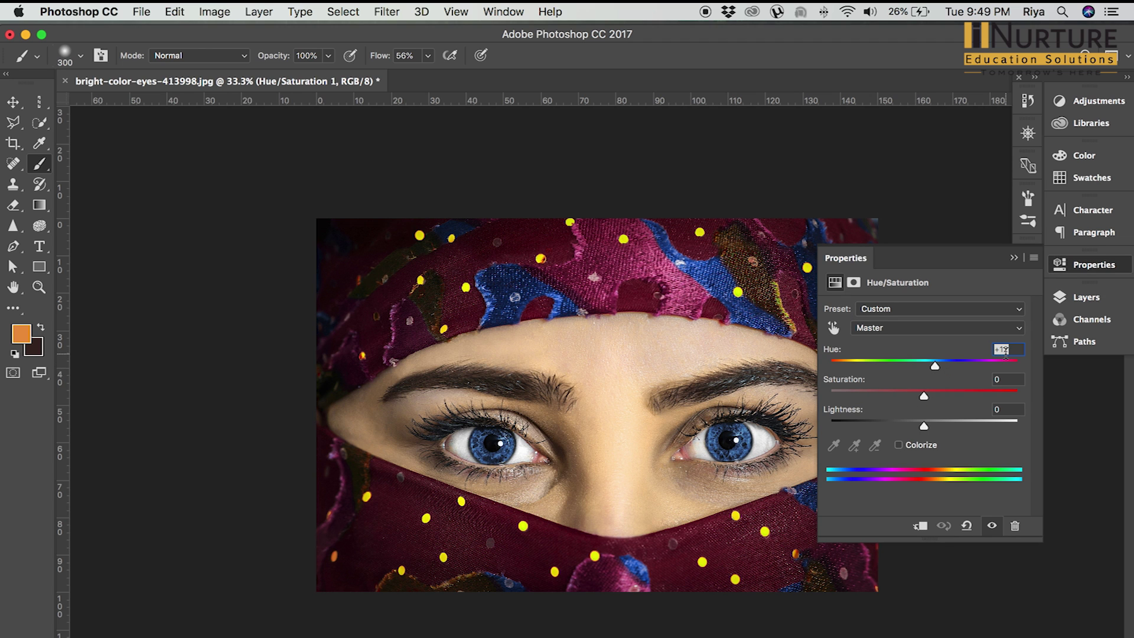
type("0")
key("Return")
left_click(1013, 257)
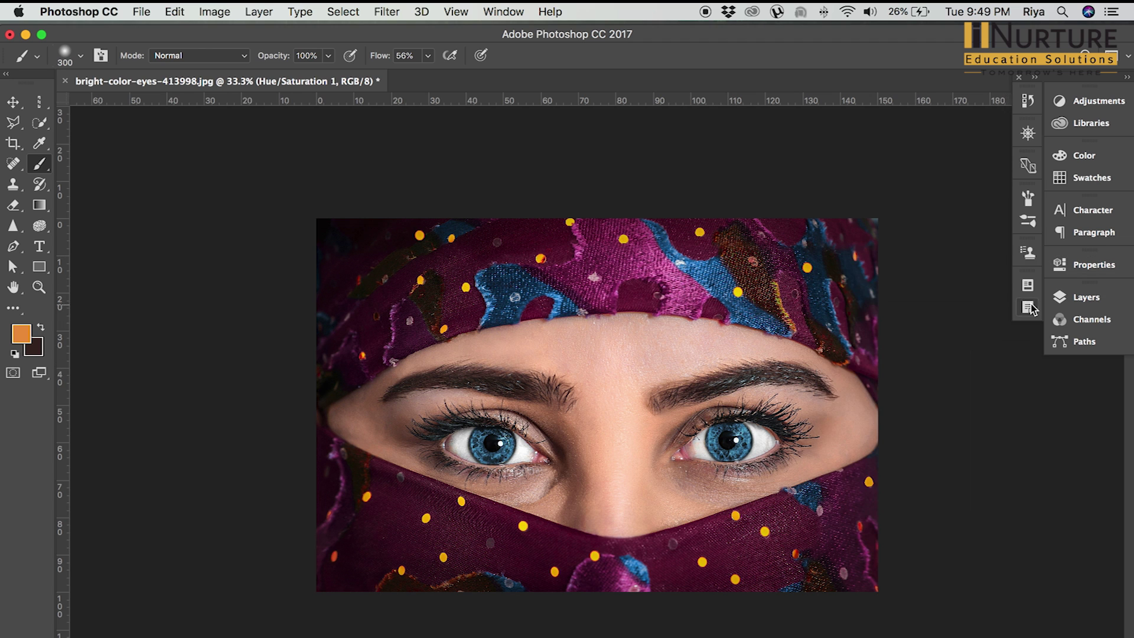
Step: Show the layer list and toggle Hue/Saturation 1 off and on to compare
left_click(1068, 295)
left_click(865, 382)
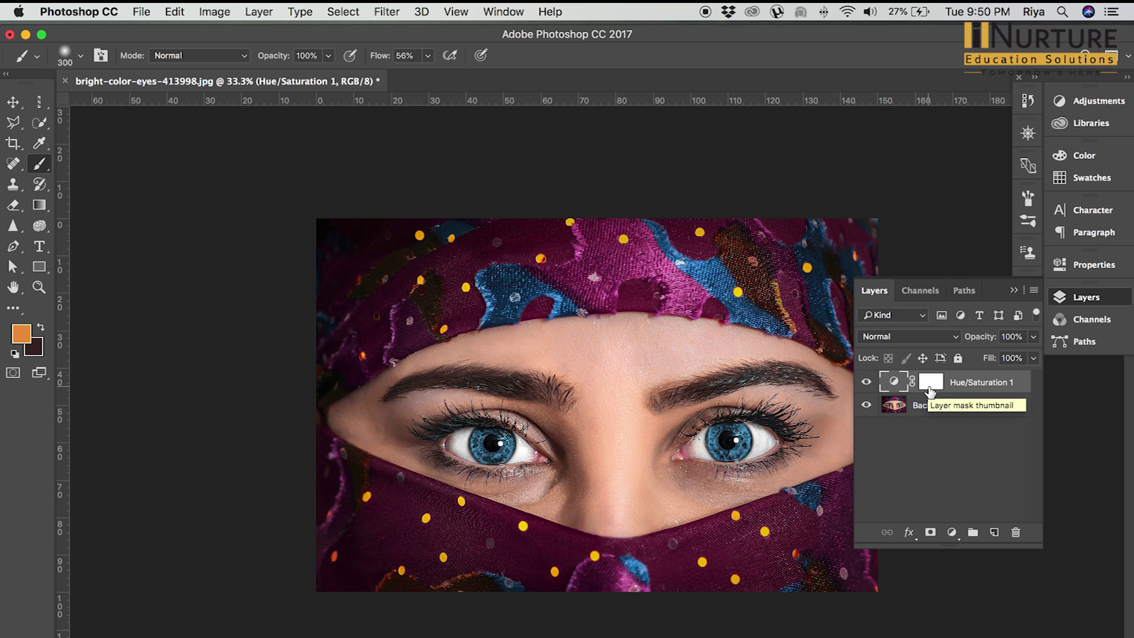
Step: Reset colours to black and white and invert the Hue/Saturation 1 mask to black
left_click(929, 385)
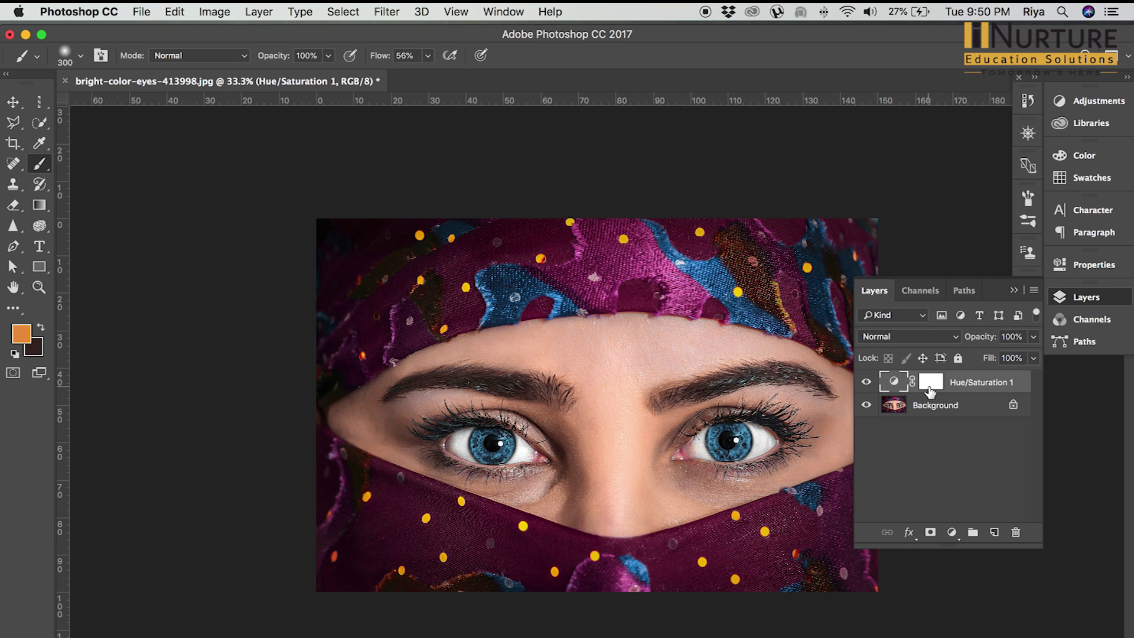
left_click(930, 383)
key("d")
key("ctrl+i")
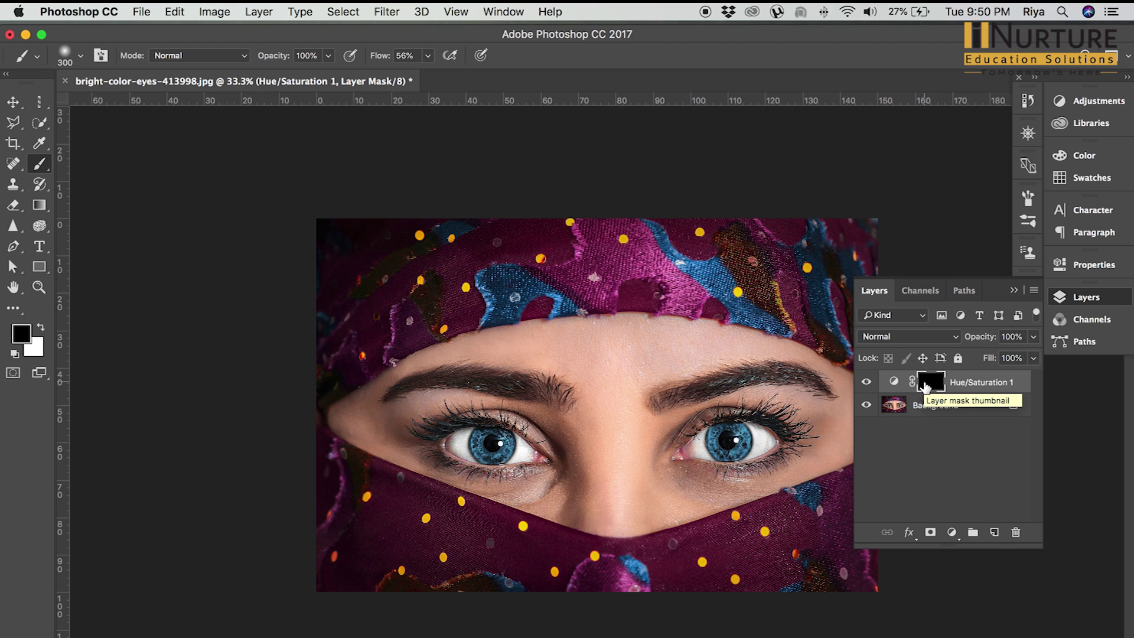
key("ctrl+i")
key("ctrl+i")
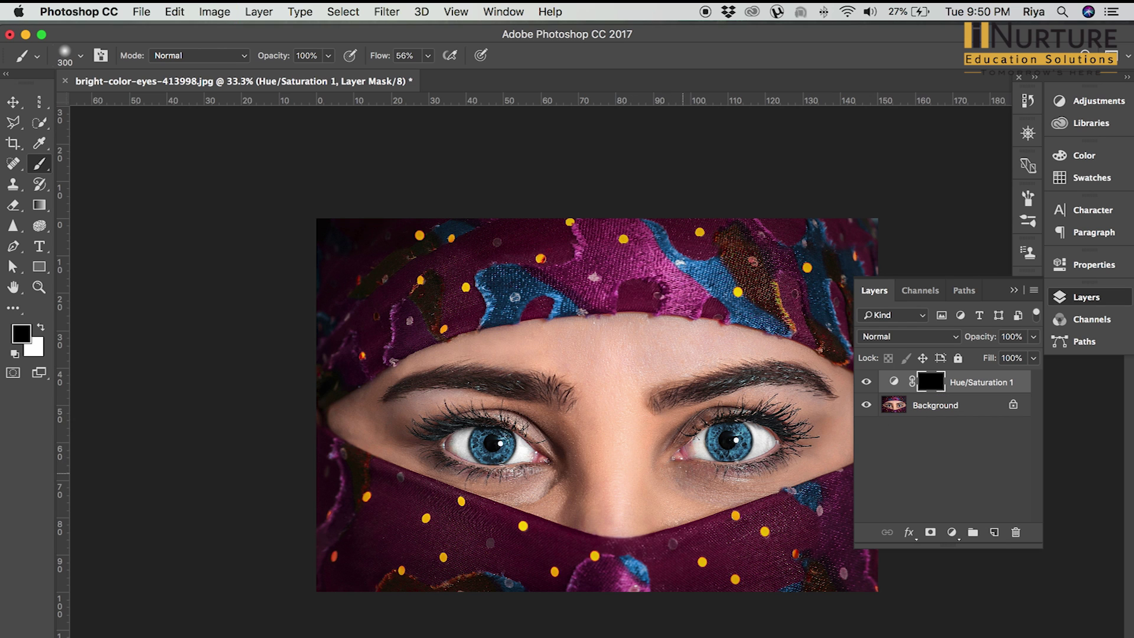
left_click(895, 383)
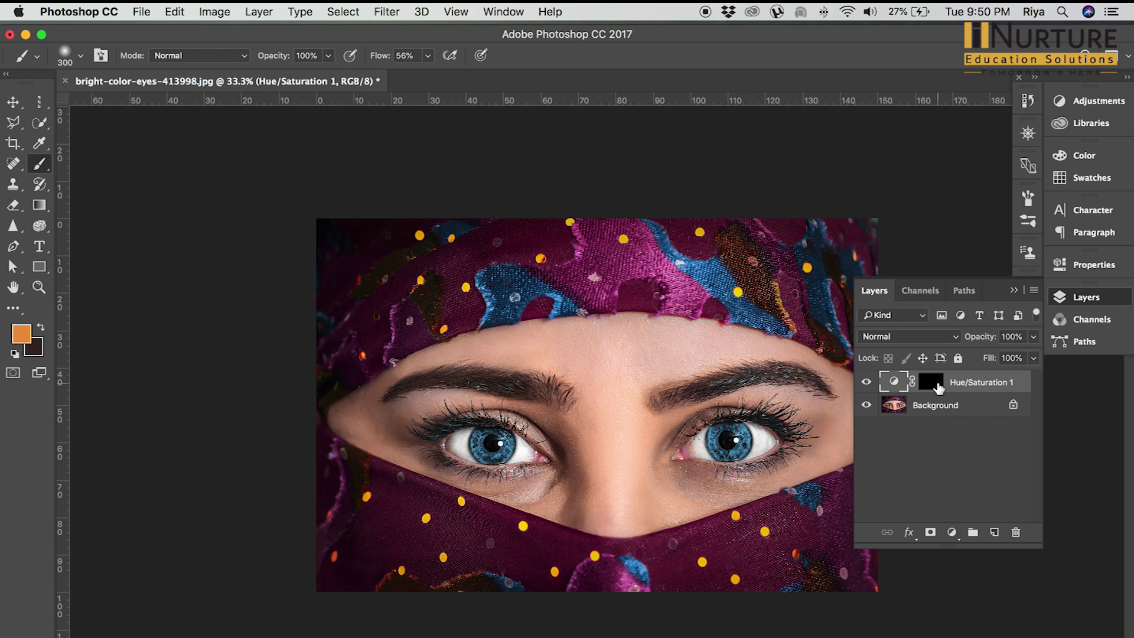
left_click(934, 385)
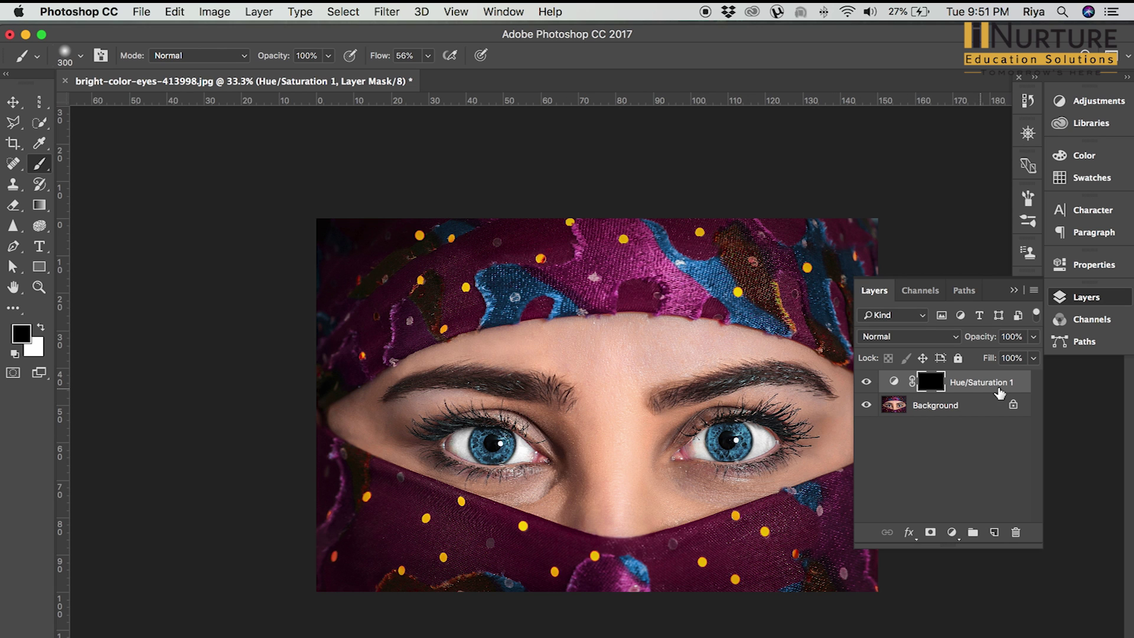
Step: Set the Hue/Saturation 1 hue shift to +29
double_click(893, 381)
left_click(947, 368)
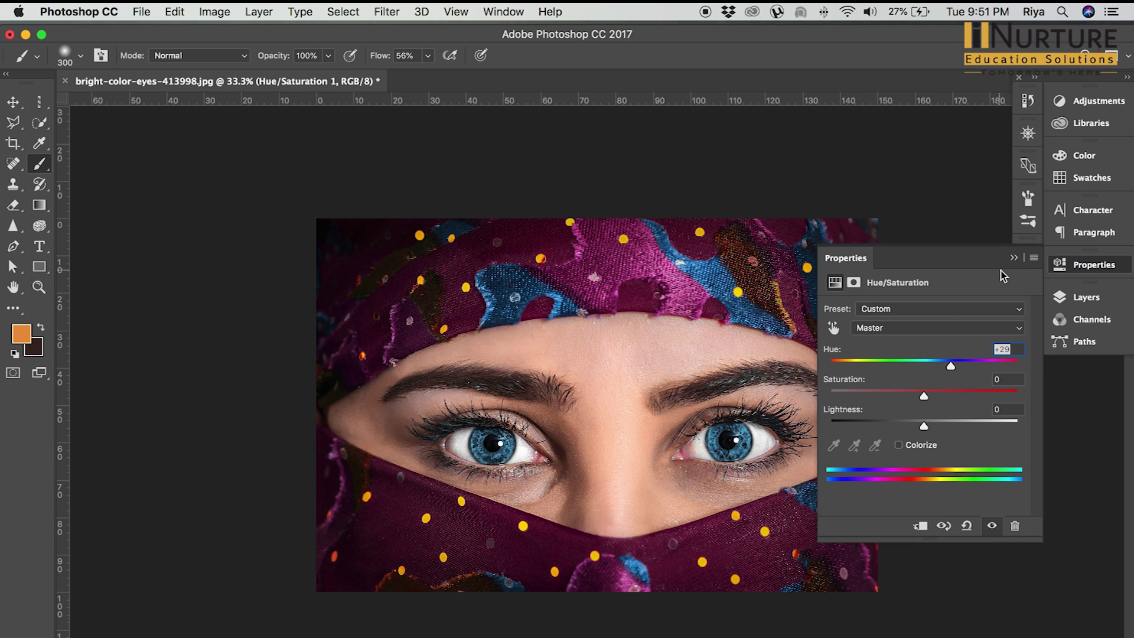
left_click(1014, 258)
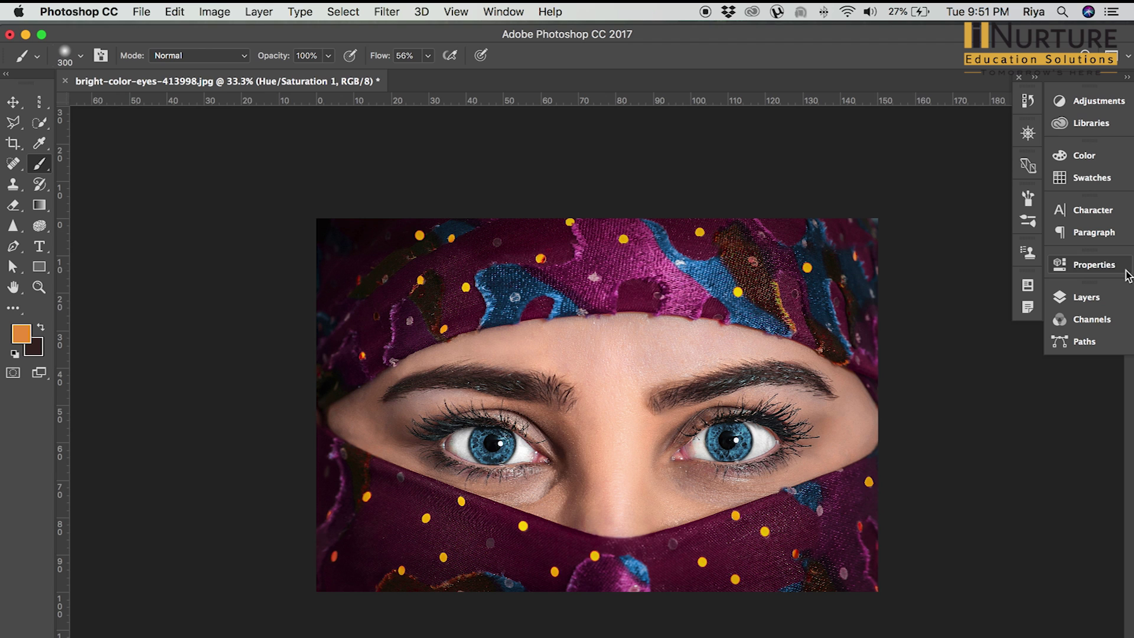
Step: Check the mask settings and view the all-black mask on its own, then the photo
left_click(1099, 297)
double_click(928, 370)
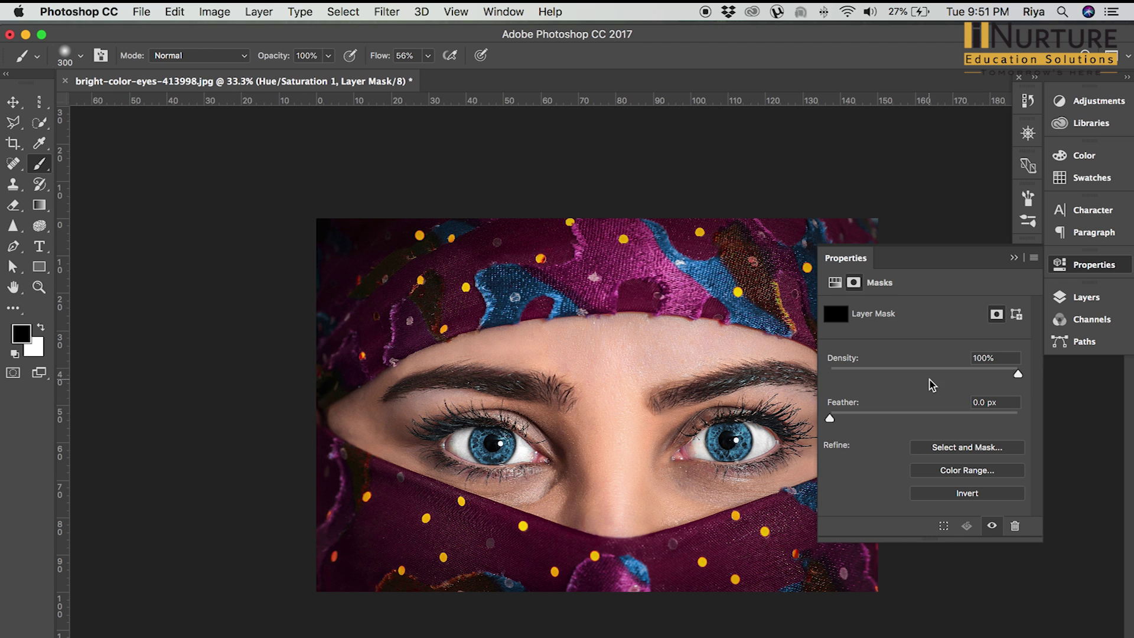
left_click(1014, 258)
left_click(1062, 300)
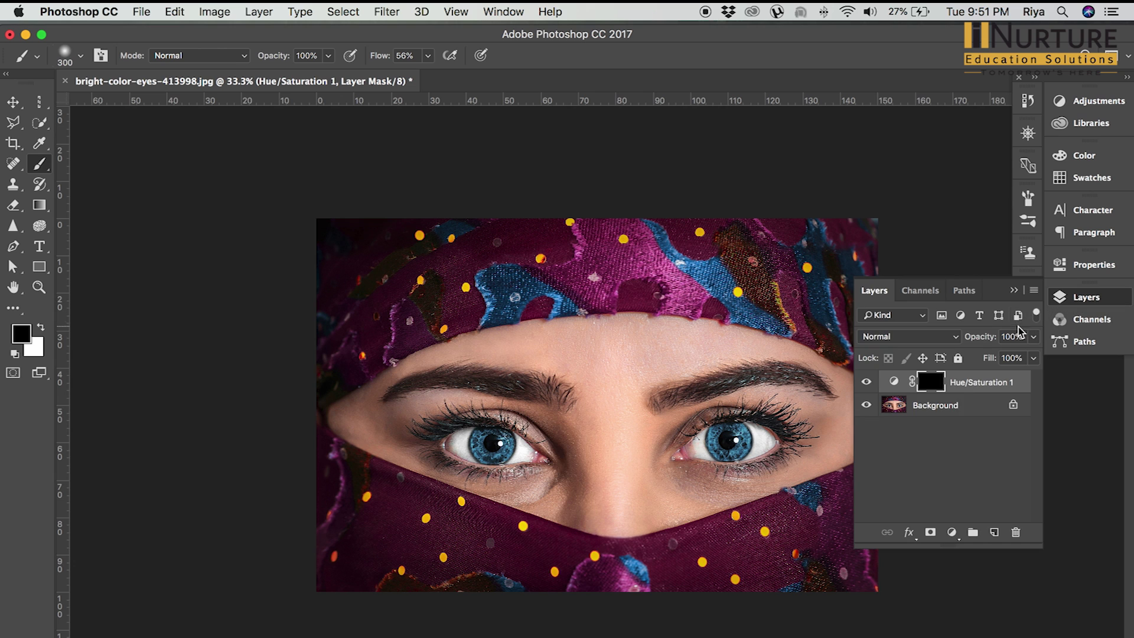
left_click(933, 387, "alt")
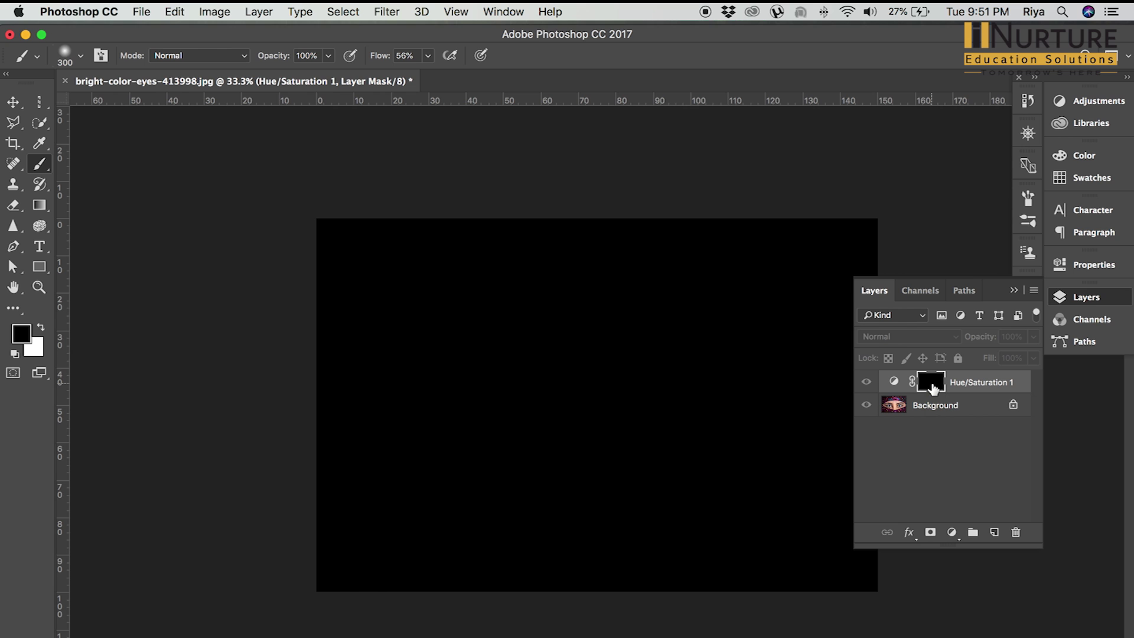
left_click(932, 388, "alt")
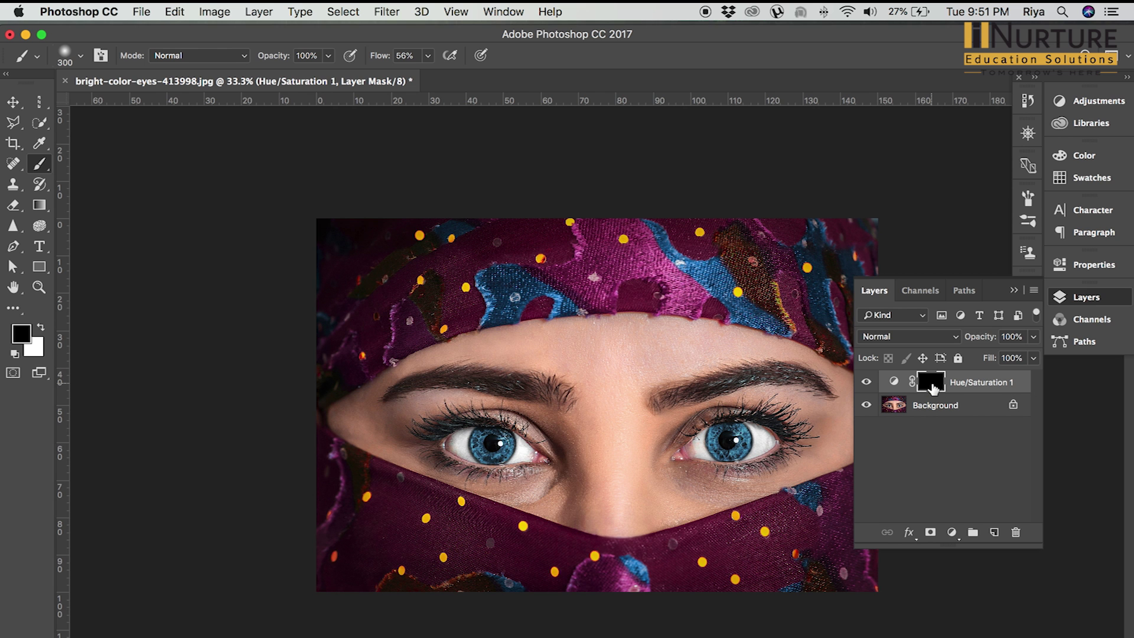
Step: Swap to white as the painting colour, recheck the mask, and set brush flow to 78%
key("x")
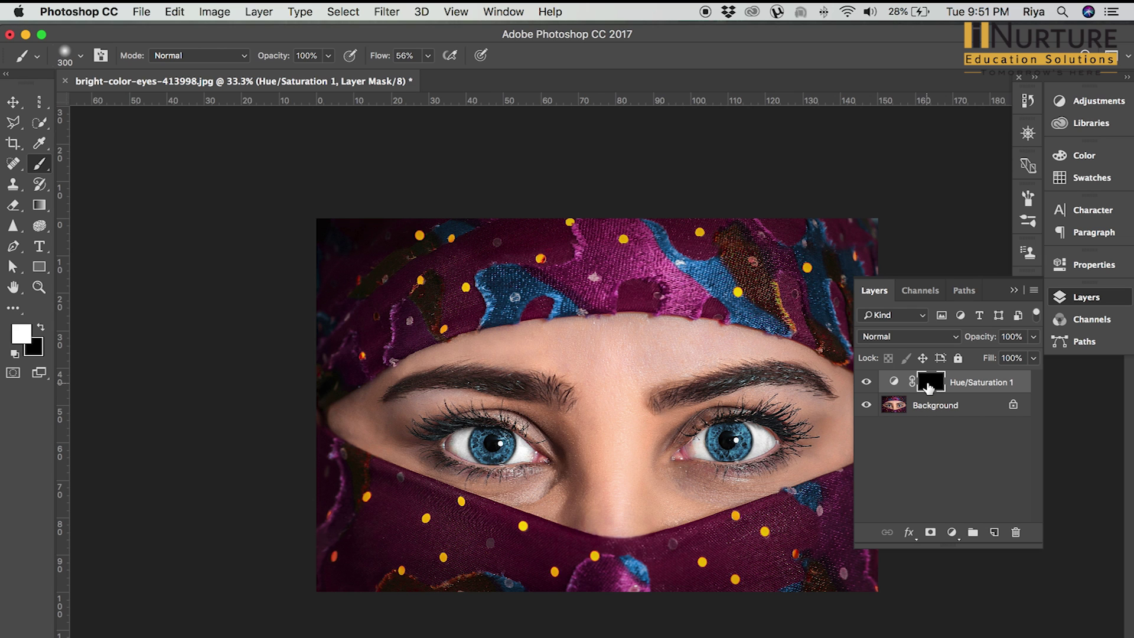
left_click(928, 387, "alt")
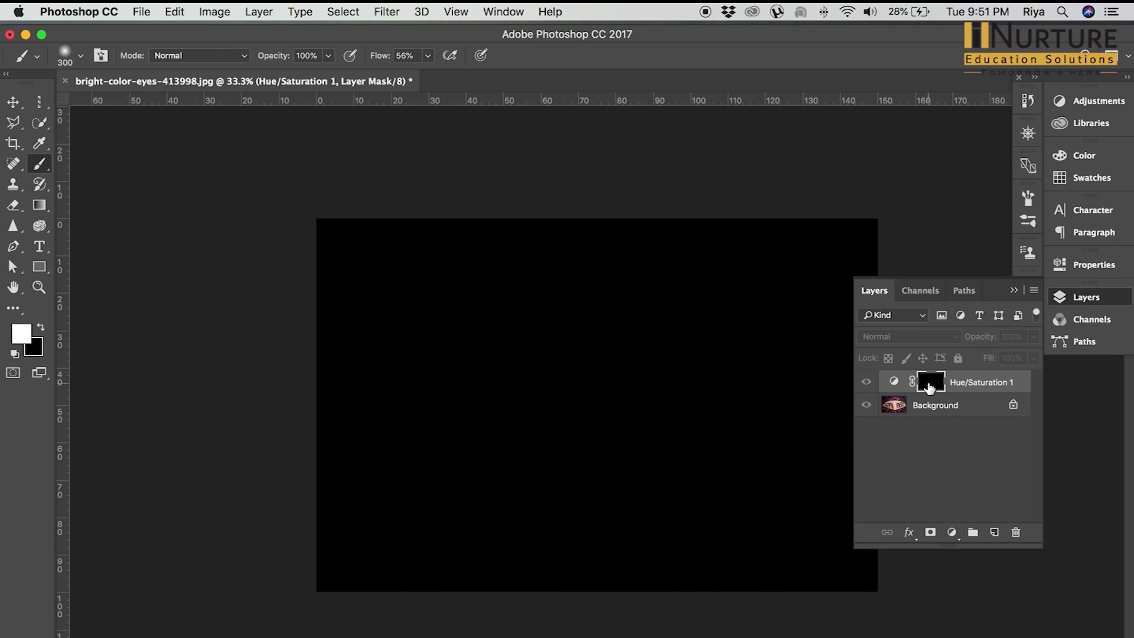
left_click(928, 386, "alt")
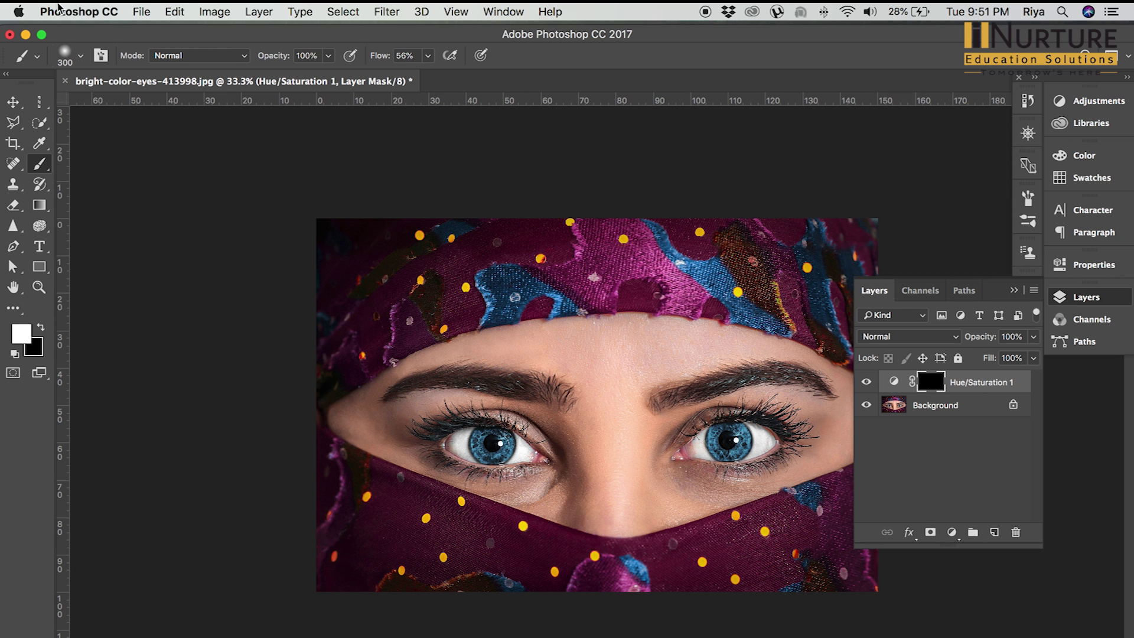
left_click(428, 55)
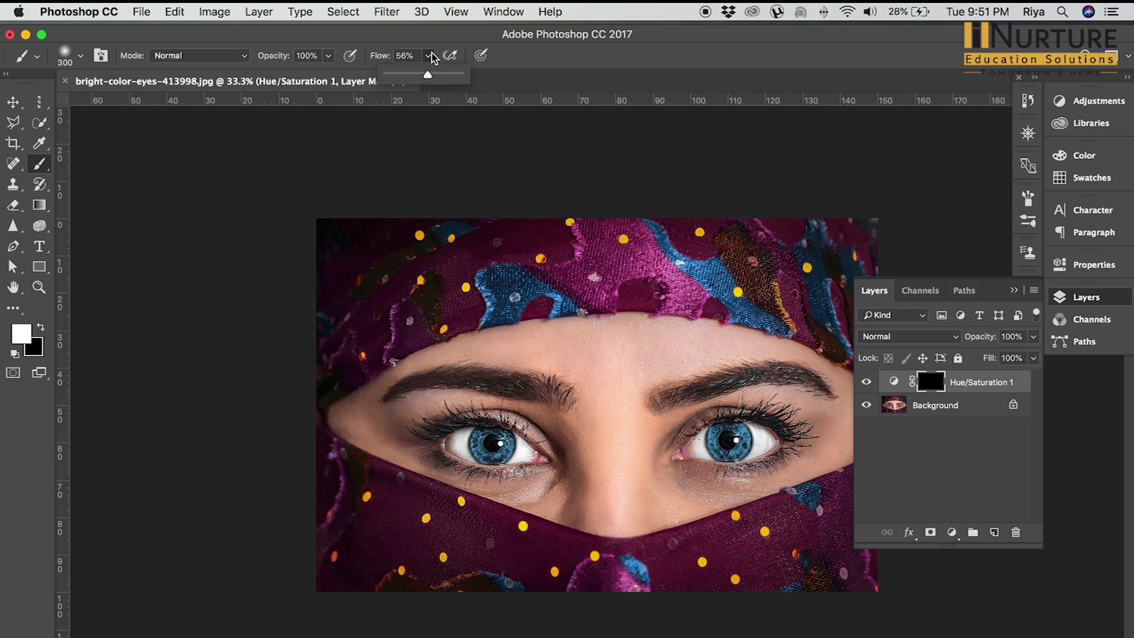
left_click(441, 74)
Step: Zoom to 200% on the left eye and paint white over its iris to turn it violet-blue
key("super+1")
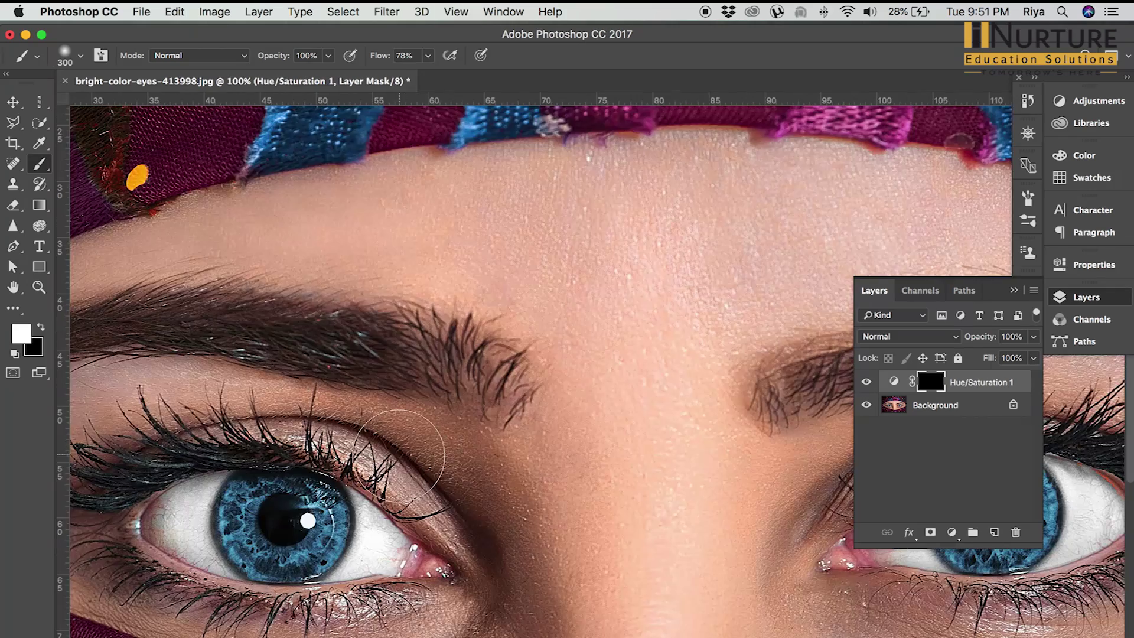
scroll(274, 516, "down", 2)
scroll(277, 510, "down", 3)
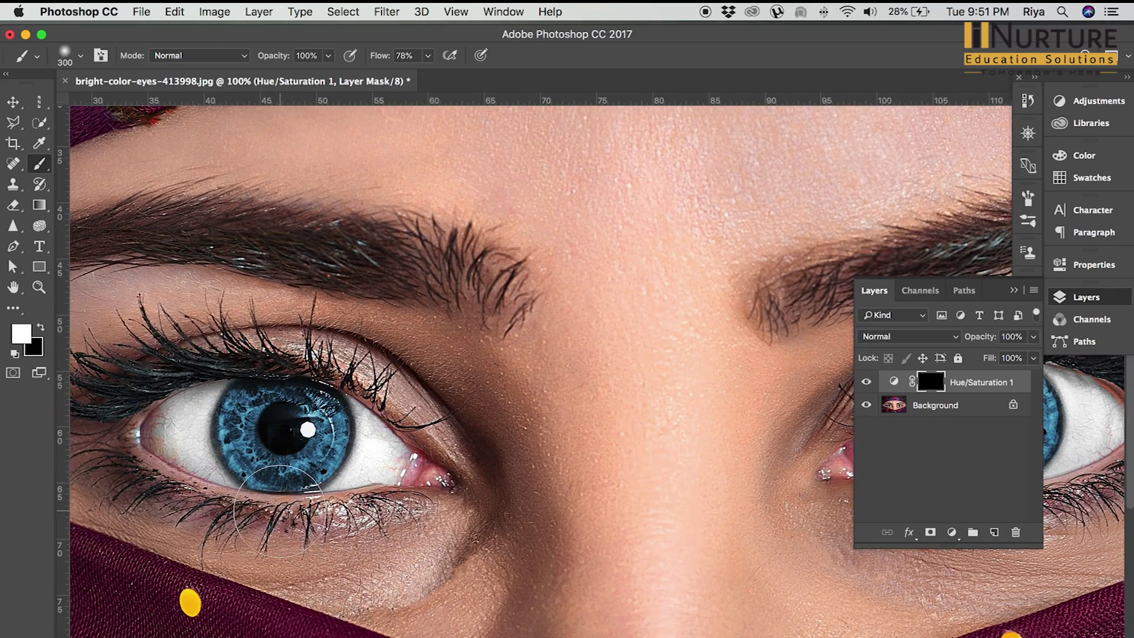
key("super+equal")
scroll(258, 490, "left", 5)
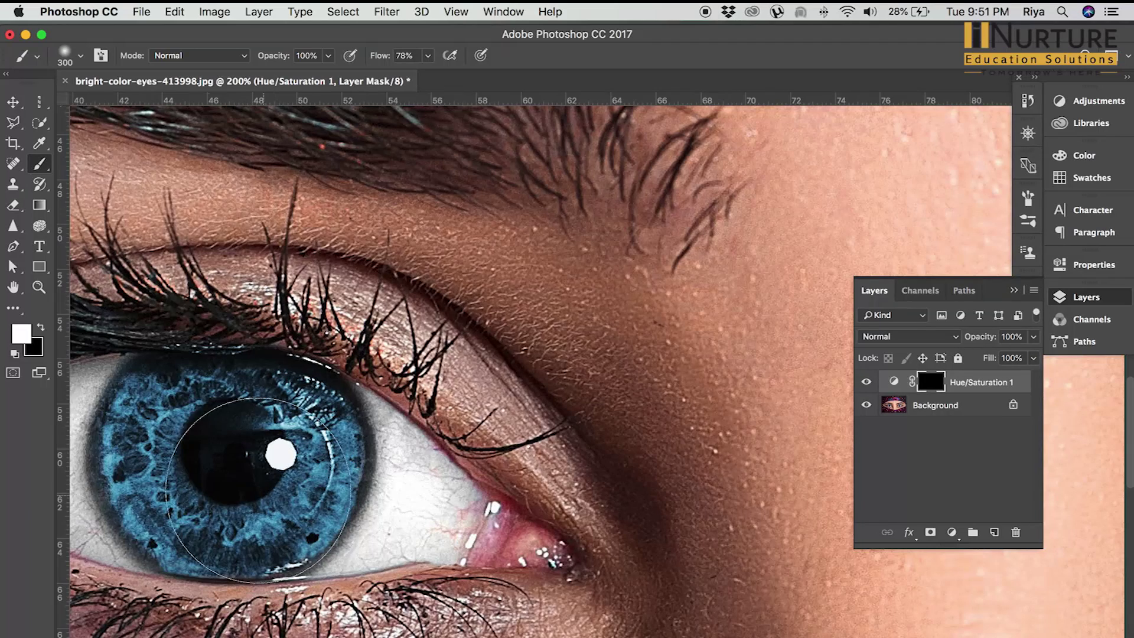
scroll(183, 415, "left", 5)
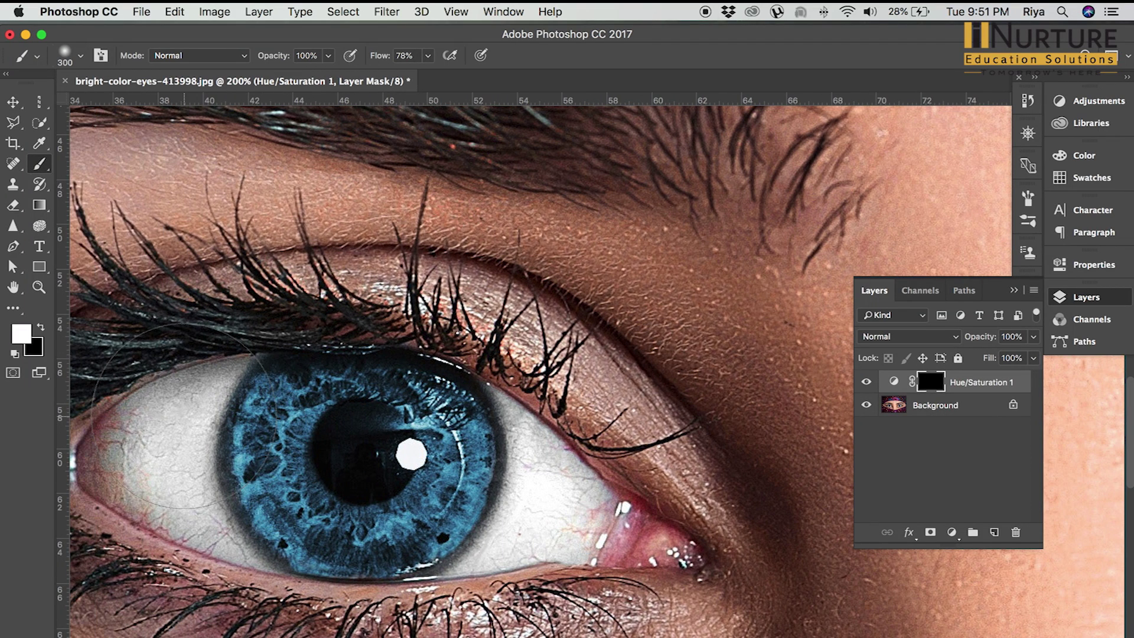
left_click_drag(354, 443, 369, 451)
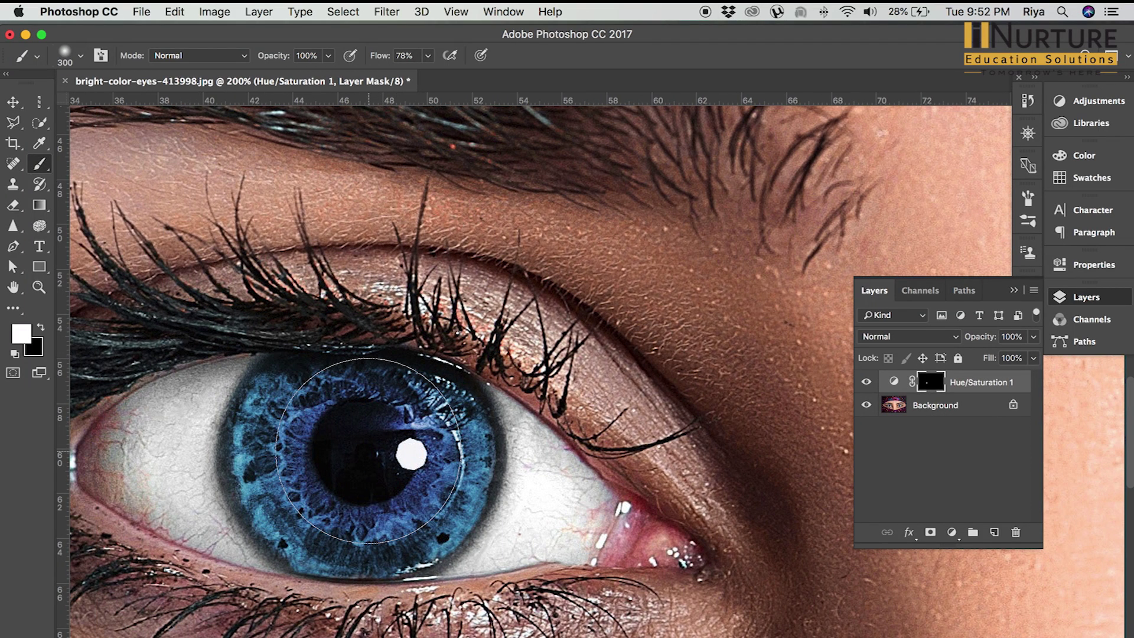
left_click_drag(369, 450, 319, 440)
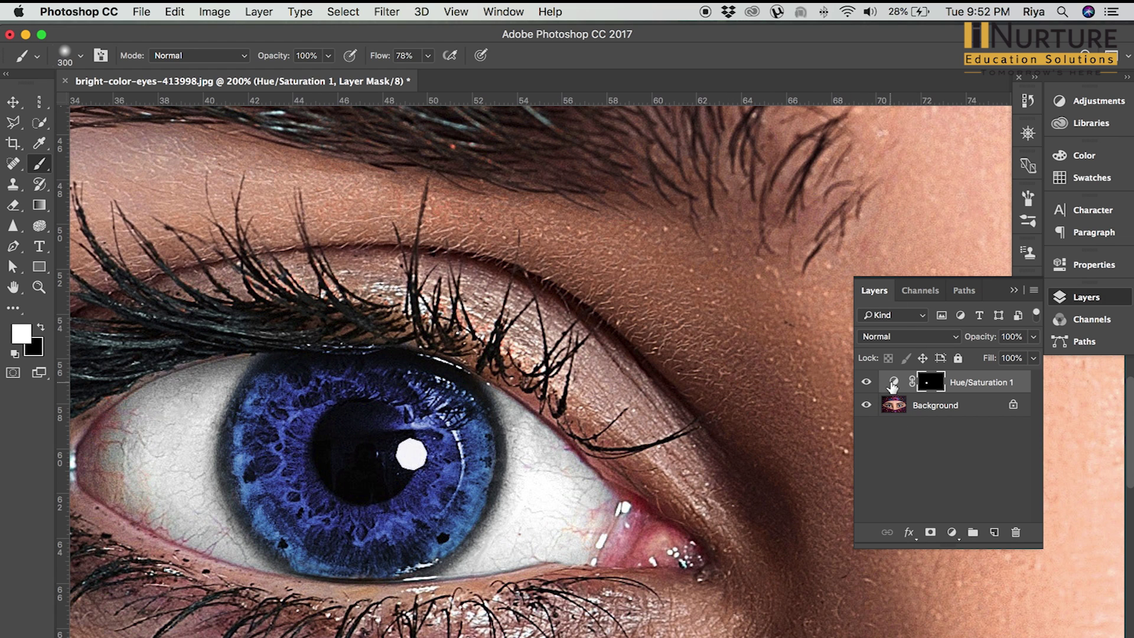
left_click(892, 384)
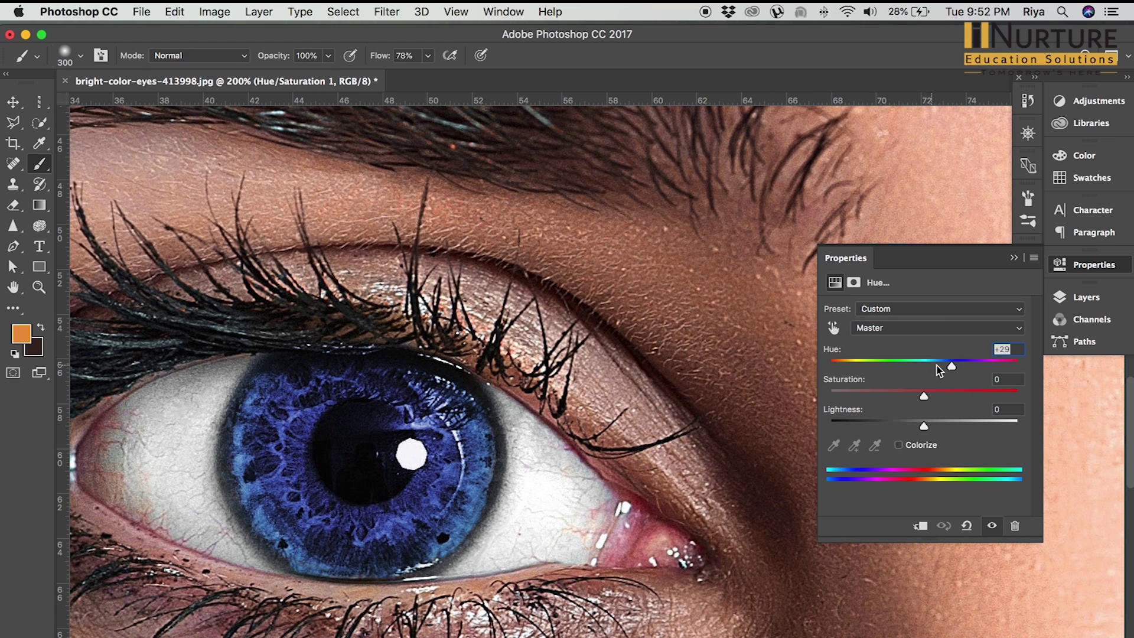
Step: Dismiss the rasterize alert from a stray brush click and select the Hue/Saturation 1 mask thumbnail
left_click(1013, 258)
left_click(313, 428)
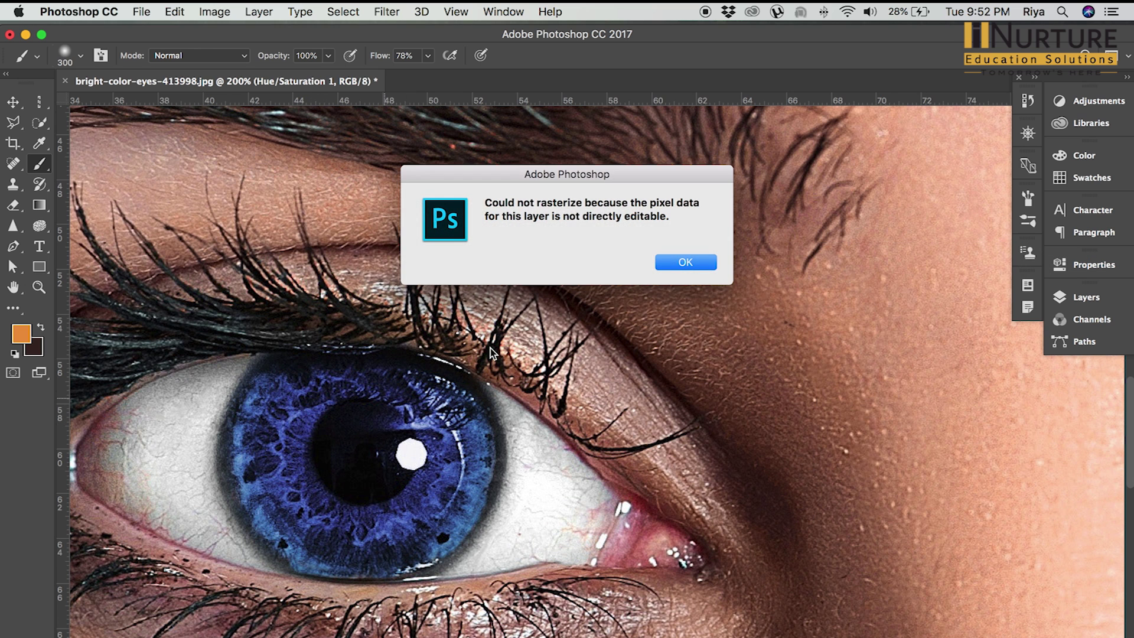
left_click(672, 267)
left_click(1059, 298)
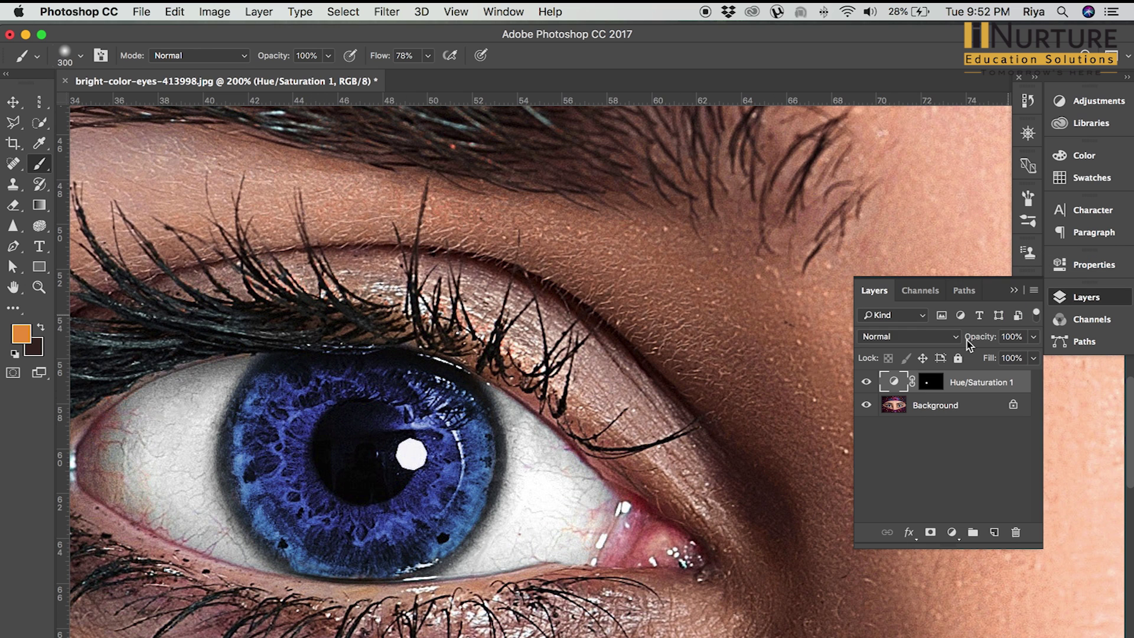
left_click(923, 385)
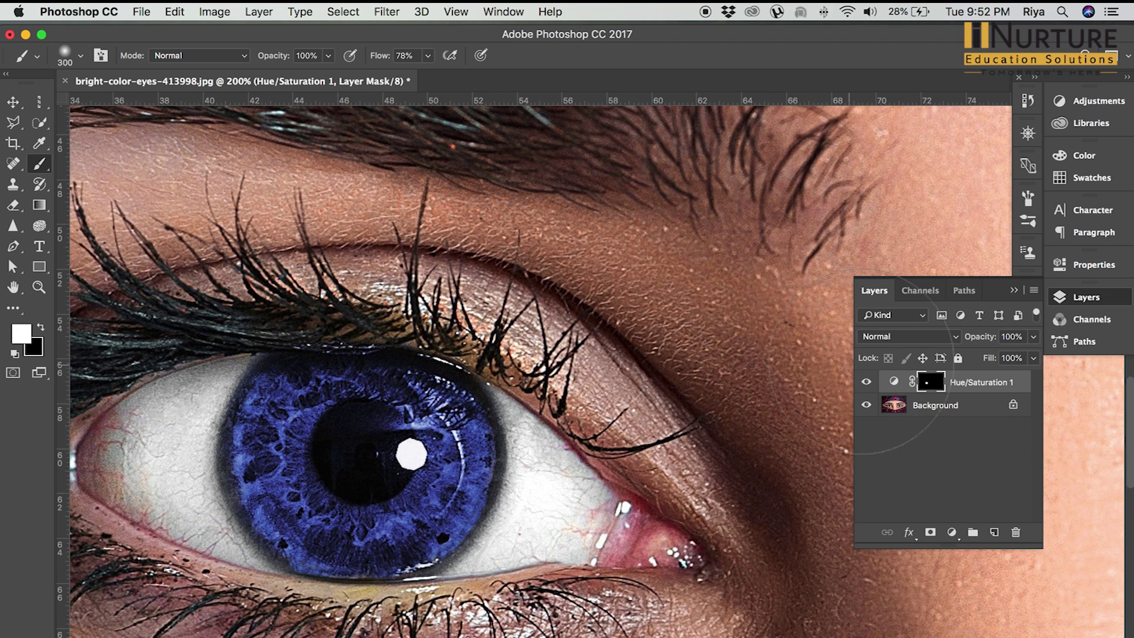
Step: Inspect the mask, shrink the brush to 100, and paint black along the lower eyelid
left_click(926, 384, "alt")
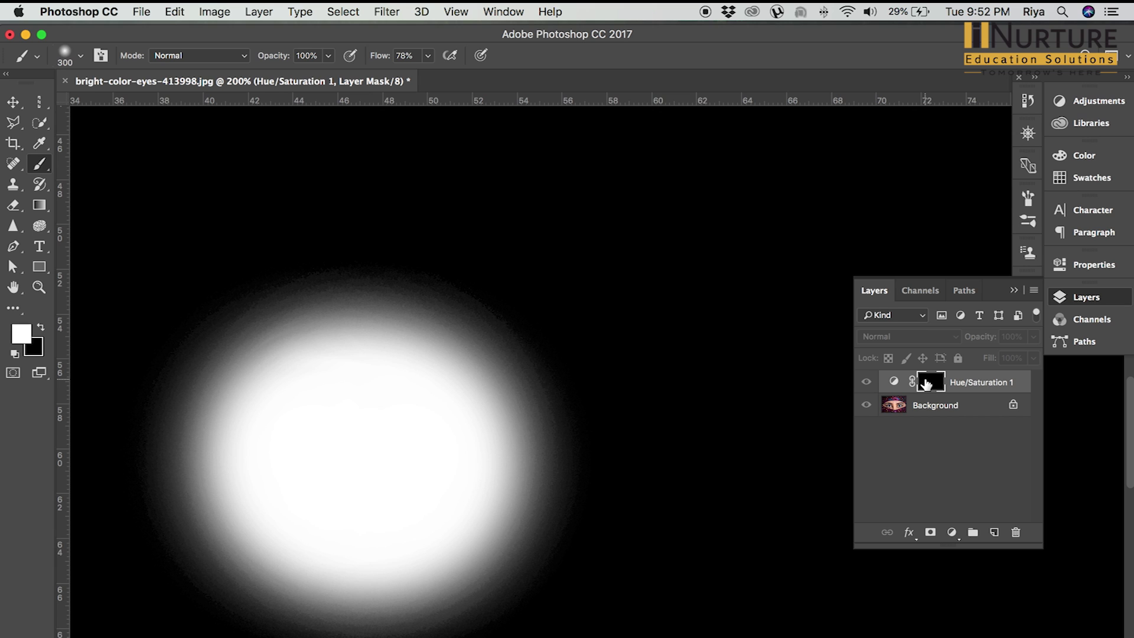
left_click(925, 384, "alt")
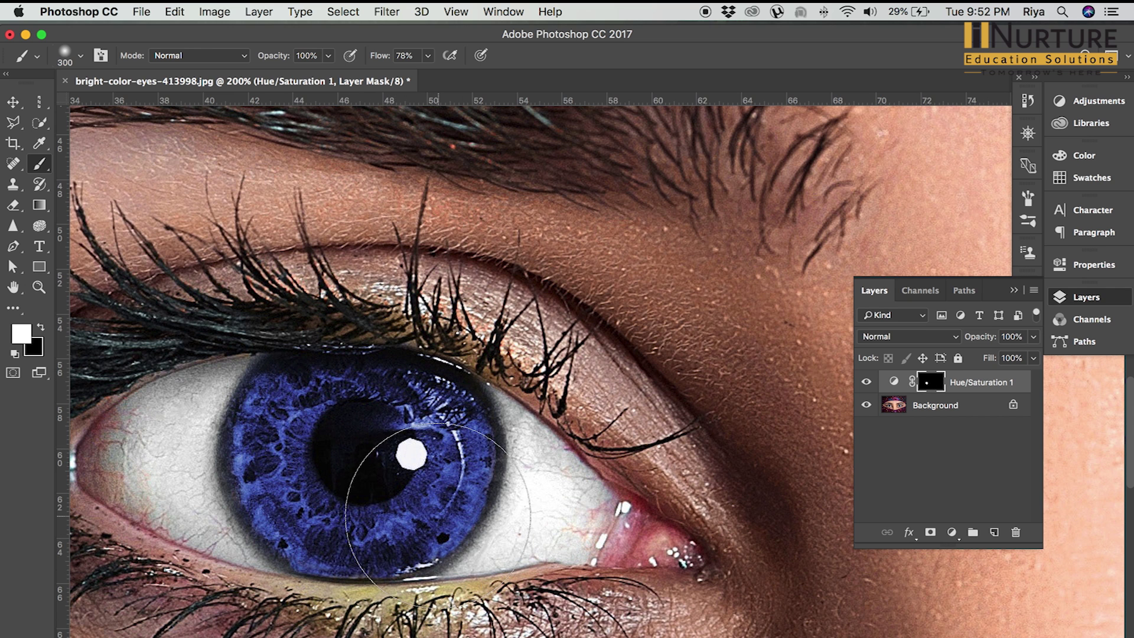
scroll(393, 479, "down", 3)
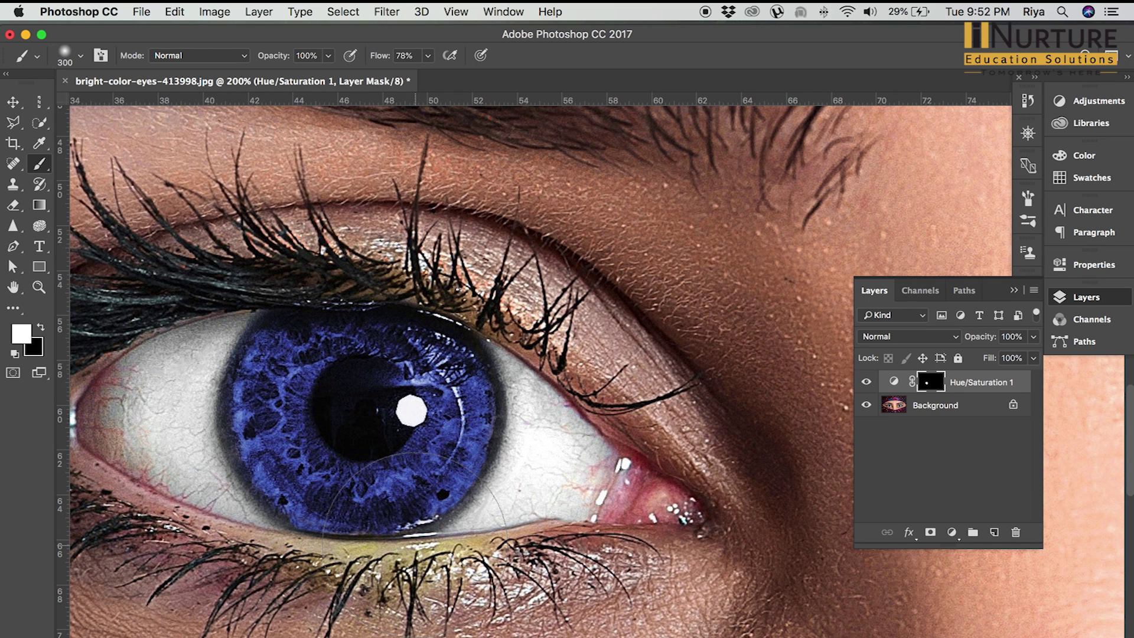
key("bracketleft")
key("bracketleft")
key("bracketleft")
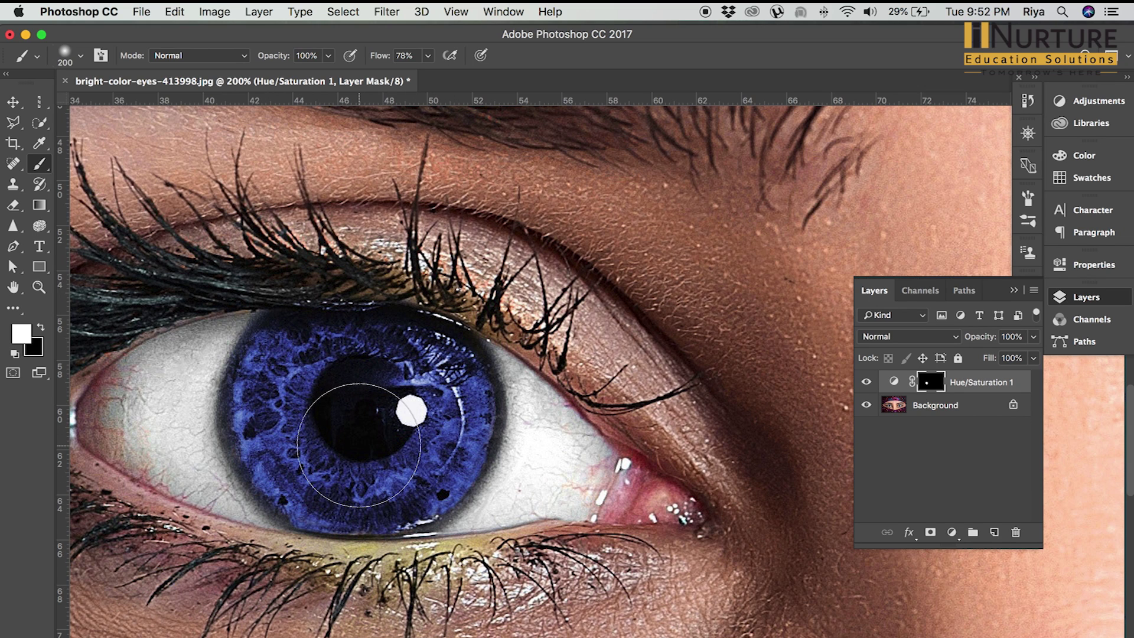
key("bracketleft")
key("bracketleft")
key("bracketleft")
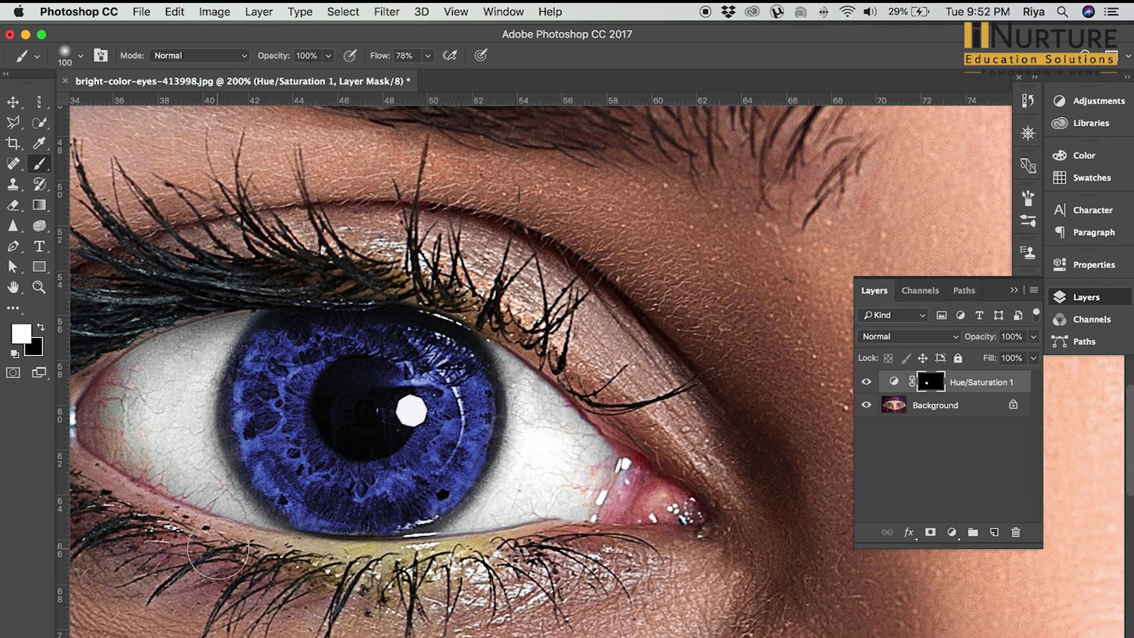
key("x")
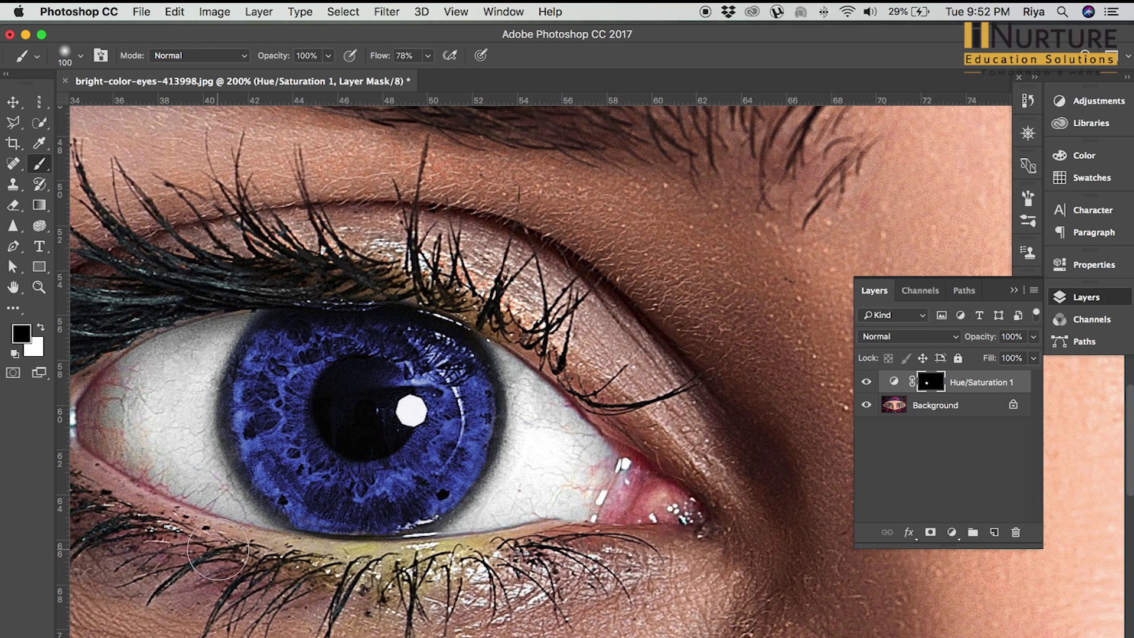
left_click_drag(218, 549, 582, 508)
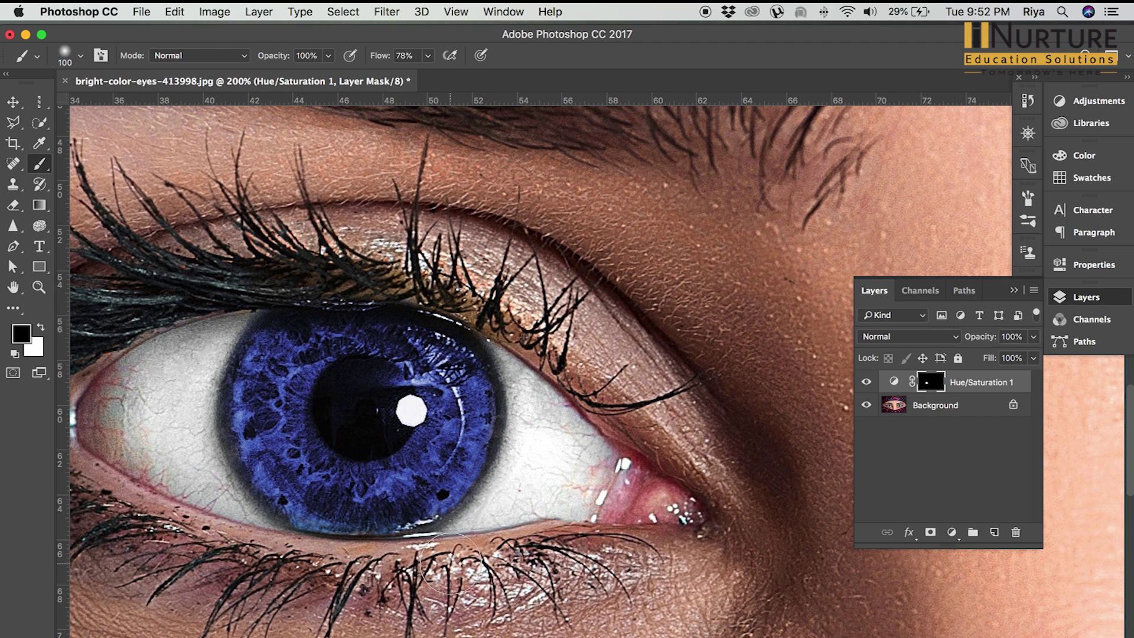
Step: Scroll the canvas right to the second eye
scroll(450, 562, "right", 3)
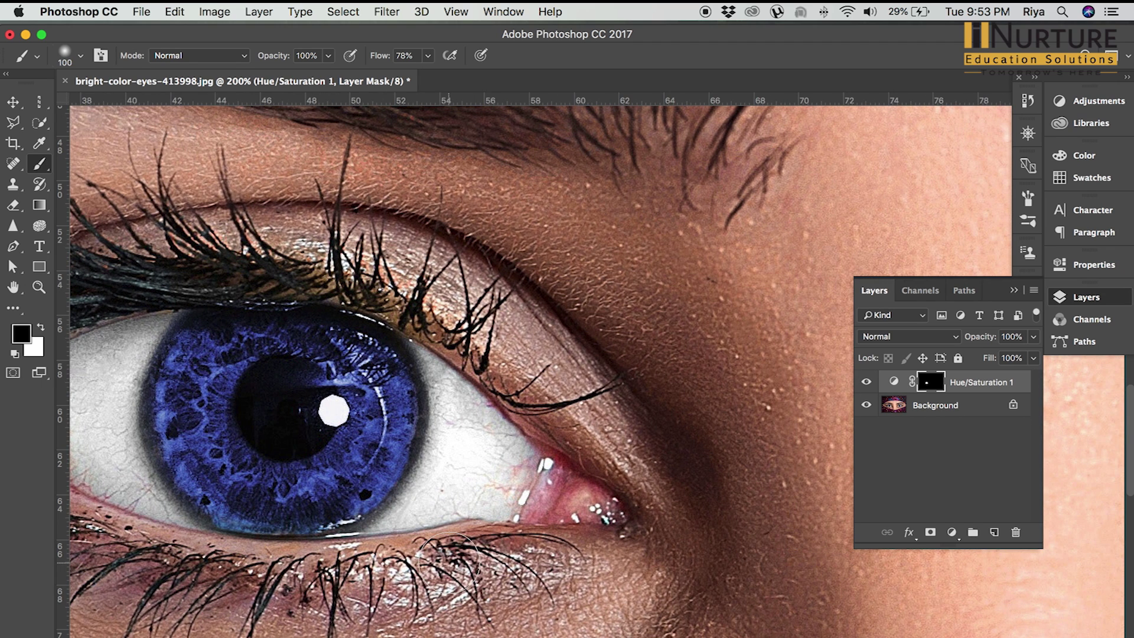
scroll(449, 562, "right", 2)
scroll(449, 563, "right", 2)
scroll(449, 562, "right", 1)
scroll(448, 562, "right", 1)
scroll(597, 365, "right", 5)
scroll(597, 365, "right", 5)
scroll(597, 365, "right", 5)
scroll(597, 365, "right", 5)
scroll(597, 365, "right", 2)
scroll(597, 365, "right", 1)
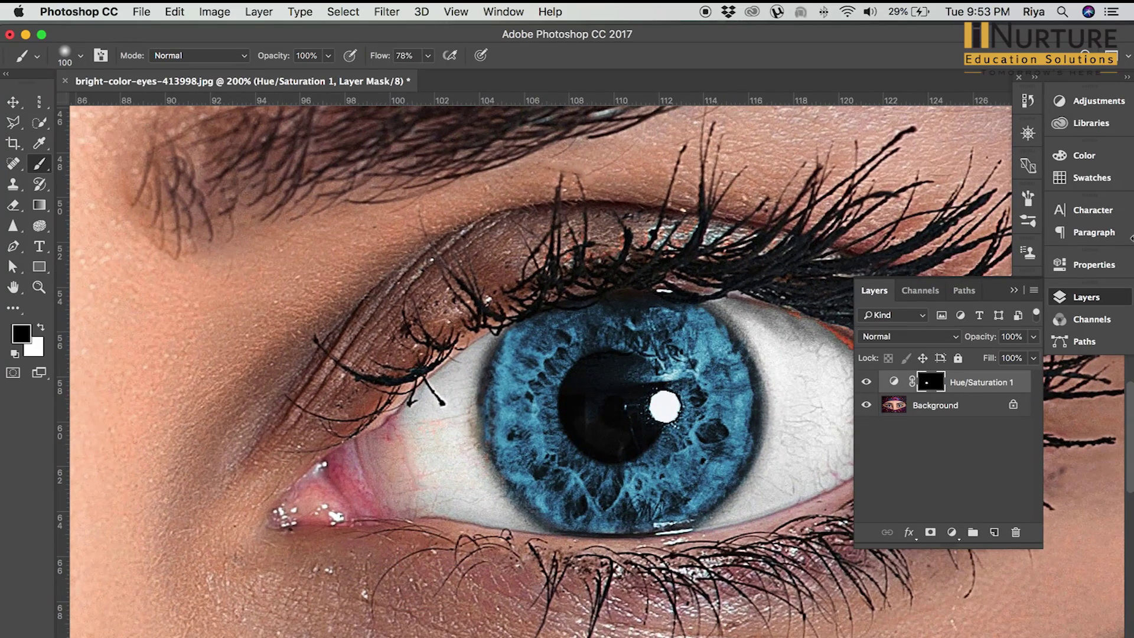
Step: View the mask on its own, then switch the painting colour back to white
left_click(931, 389, "alt")
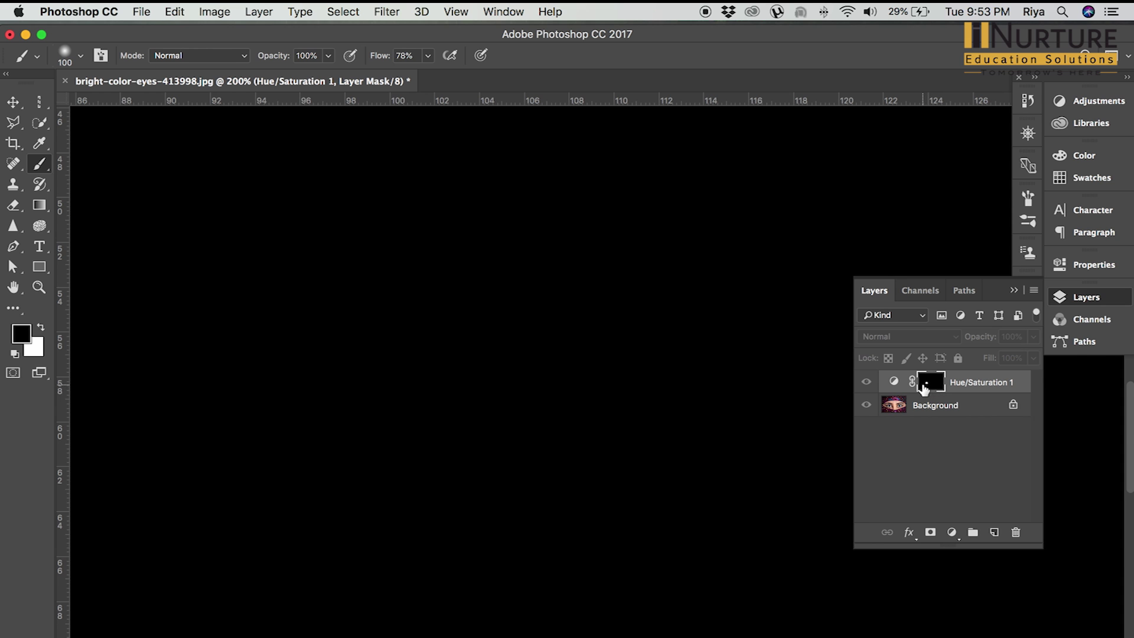
left_click(931, 390, "alt")
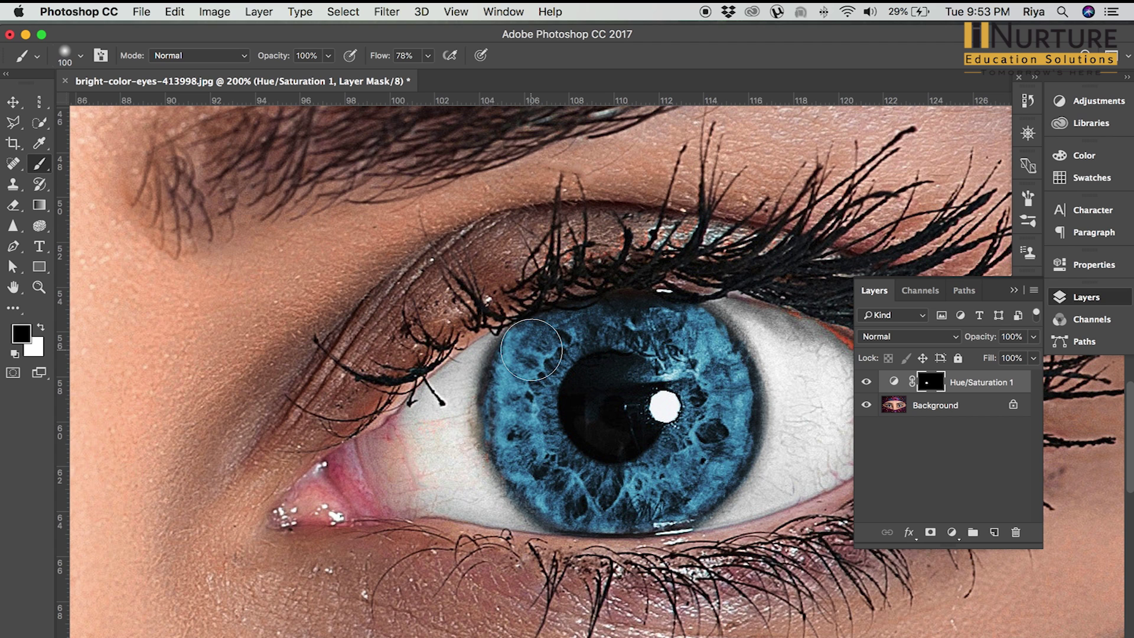
key("x")
Step: Paint white on the Hue/Saturation 1 mask across the second iris, then view the mask alone
mouse_move(531, 349)
left_mouse_down()
mouse_move(510, 431)
mouse_move(547, 490)
mouse_move(598, 511)
mouse_move(674, 492)
mouse_move(729, 431)
mouse_move(717, 364)
mouse_move(679, 324)
mouse_move(581, 326)
mouse_move(528, 407)
mouse_move(648, 431)
mouse_move(590, 374)
mouse_move(602, 470)
mouse_move(669, 402)
mouse_move(526, 325)
mouse_move(539, 322)
mouse_move(531, 349)
mouse_move(589, 493)
mouse_move(713, 426)
mouse_move(645, 348)
mouse_move(613, 379)
mouse_move(624, 373)
left_mouse_up()
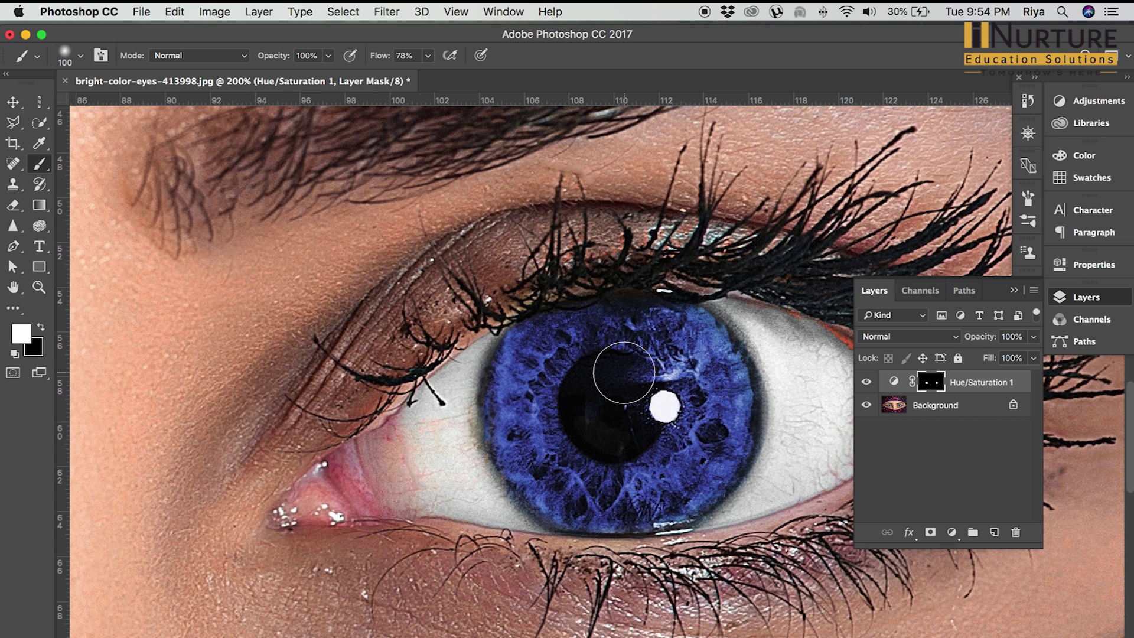
left_click_drag(623, 373, 672, 407)
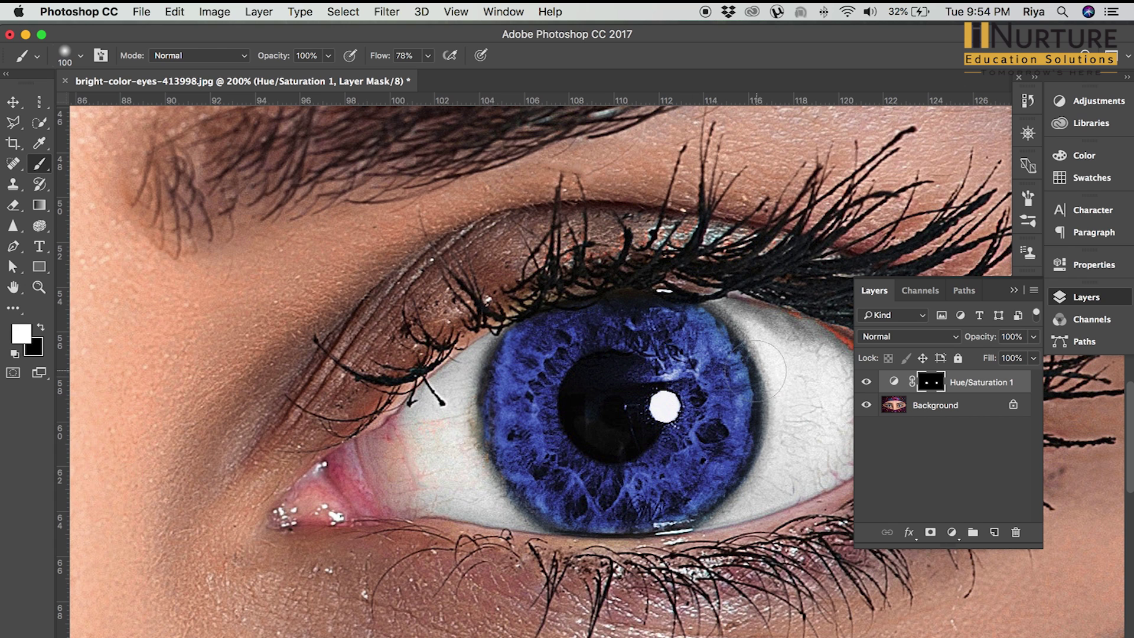
mouse_move(699, 337)
left_mouse_down()
mouse_move(729, 387)
mouse_move(714, 449)
mouse_move(674, 501)
mouse_move(617, 507)
mouse_move(564, 487)
mouse_move(529, 452)
mouse_move(517, 397)
mouse_move(531, 376)
mouse_move(574, 400)
left_mouse_up()
left_click(936, 387, "alt")
Step: Fill the grey iris gap white and paint out the stray streak below the left eye in black
left_click_drag(581, 408, 614, 419)
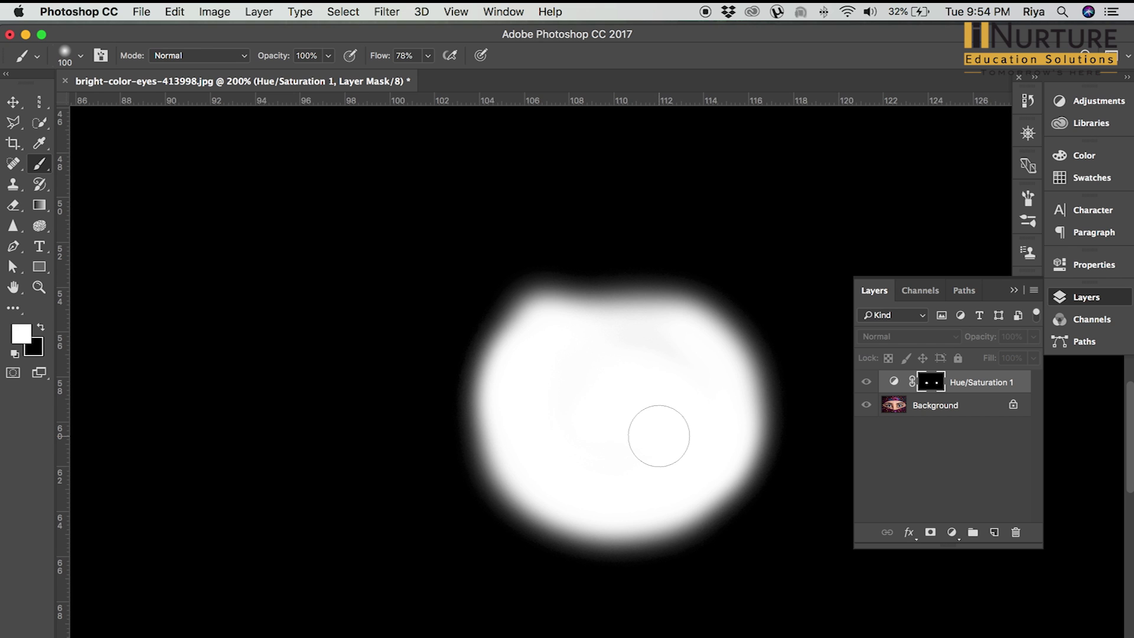
key("ctrl+minus")
key("ctrl+minus")
key("ctrl+minus")
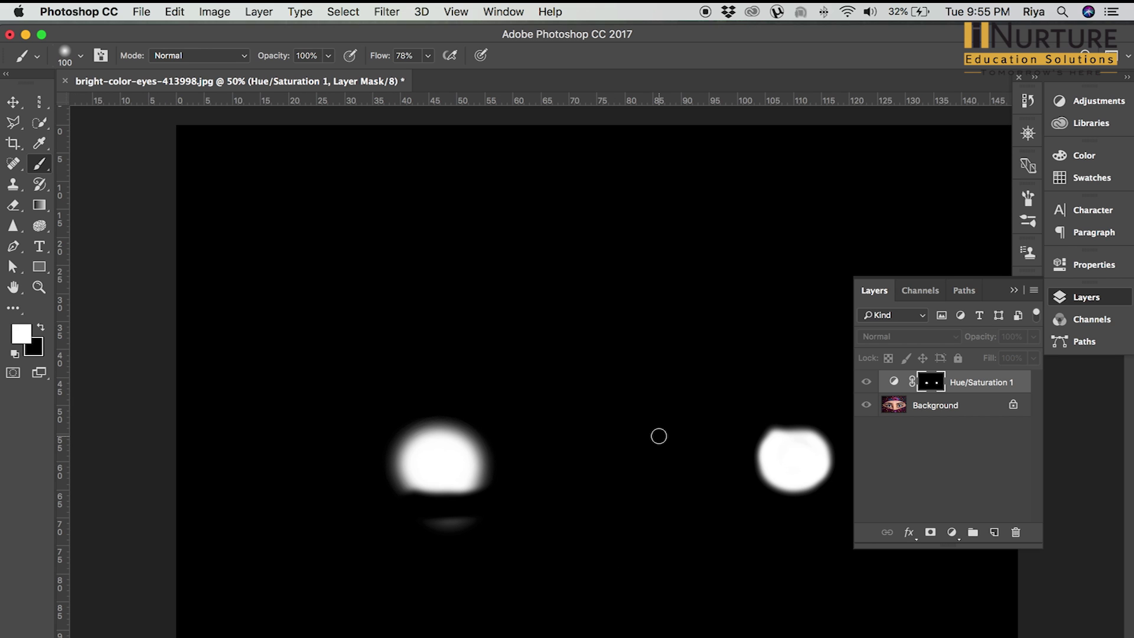
left_click_drag(421, 525, 483, 520)
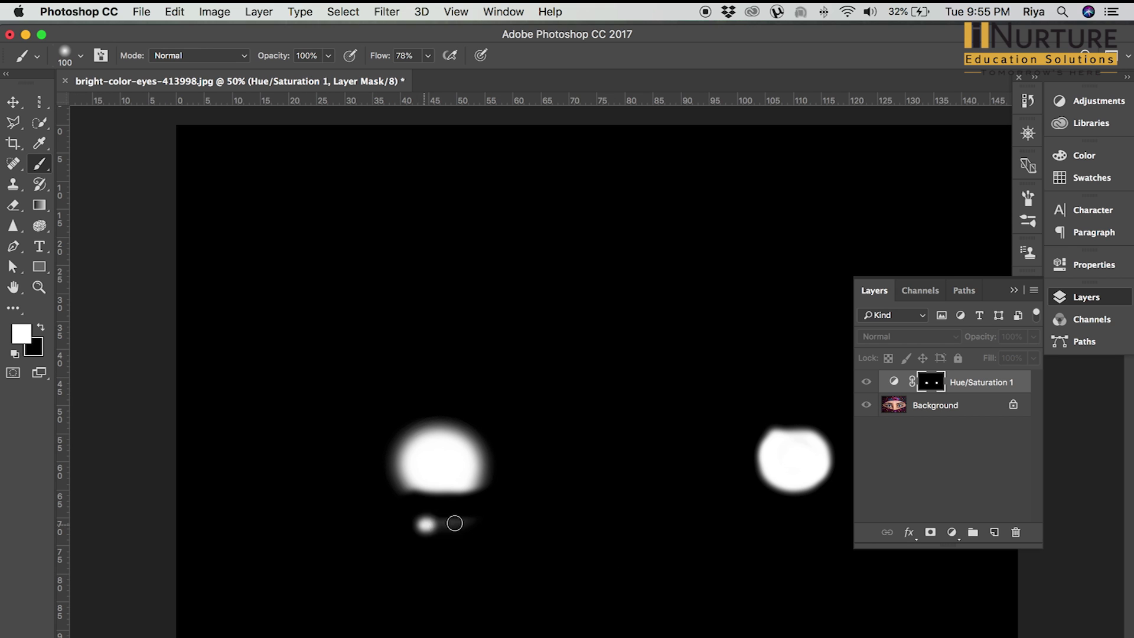
key("ctrl+z")
key("x")
mouse_move(417, 519)
left_mouse_down()
mouse_move(489, 523)
mouse_move(413, 529)
left_mouse_up()
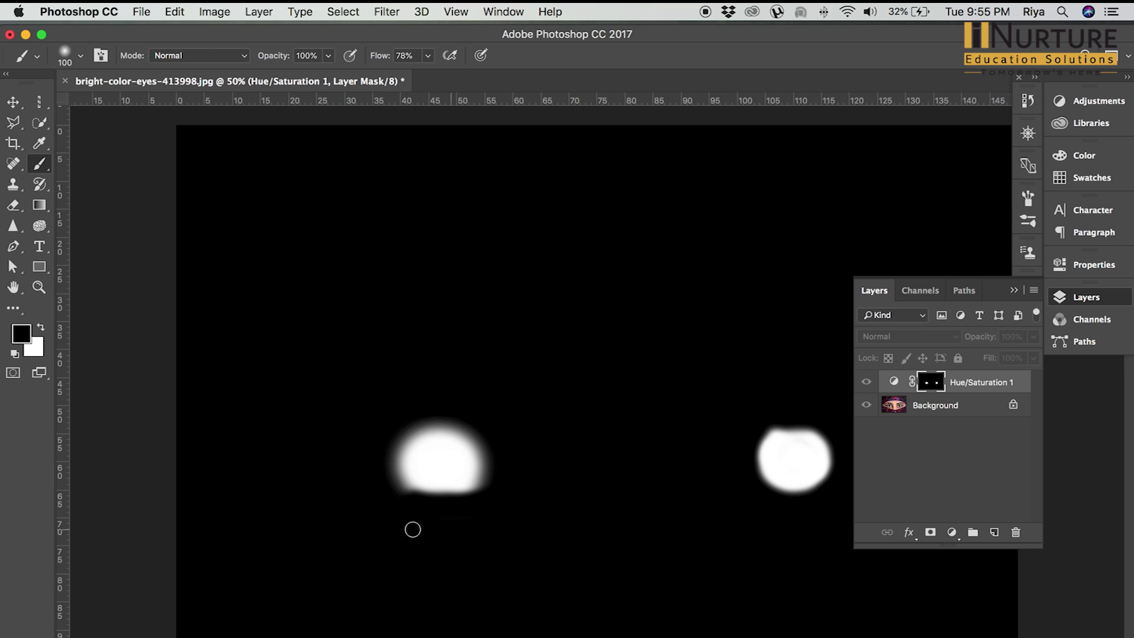
Step: Exit mask view and toggle Hue/Saturation 1 off and on to compare with the original blue eyes
left_click(931, 385, "alt")
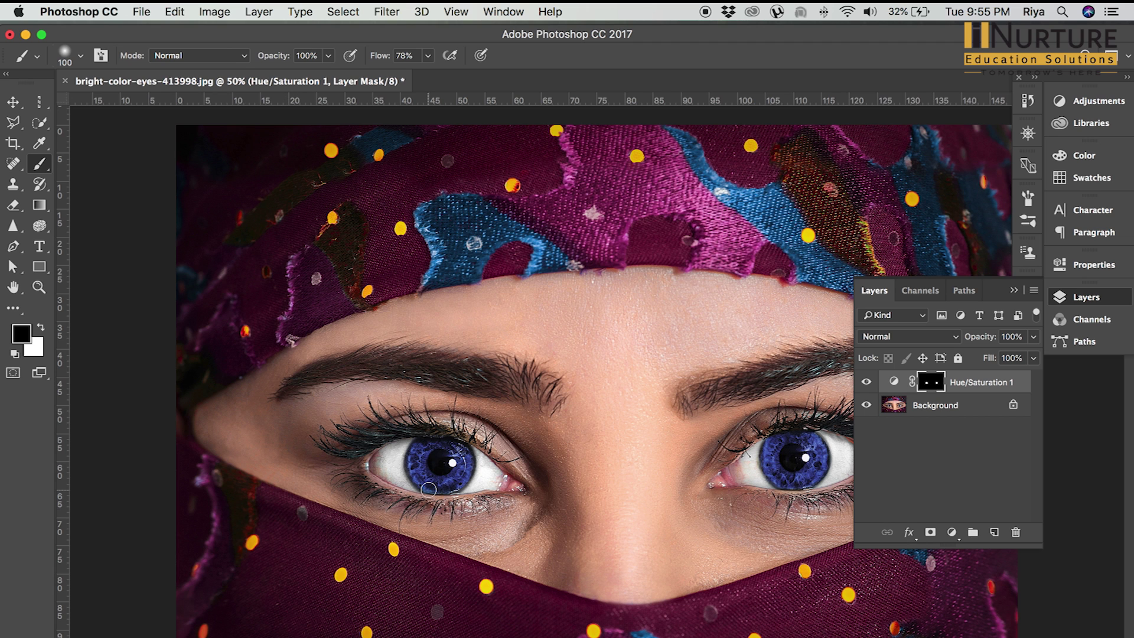
key("x")
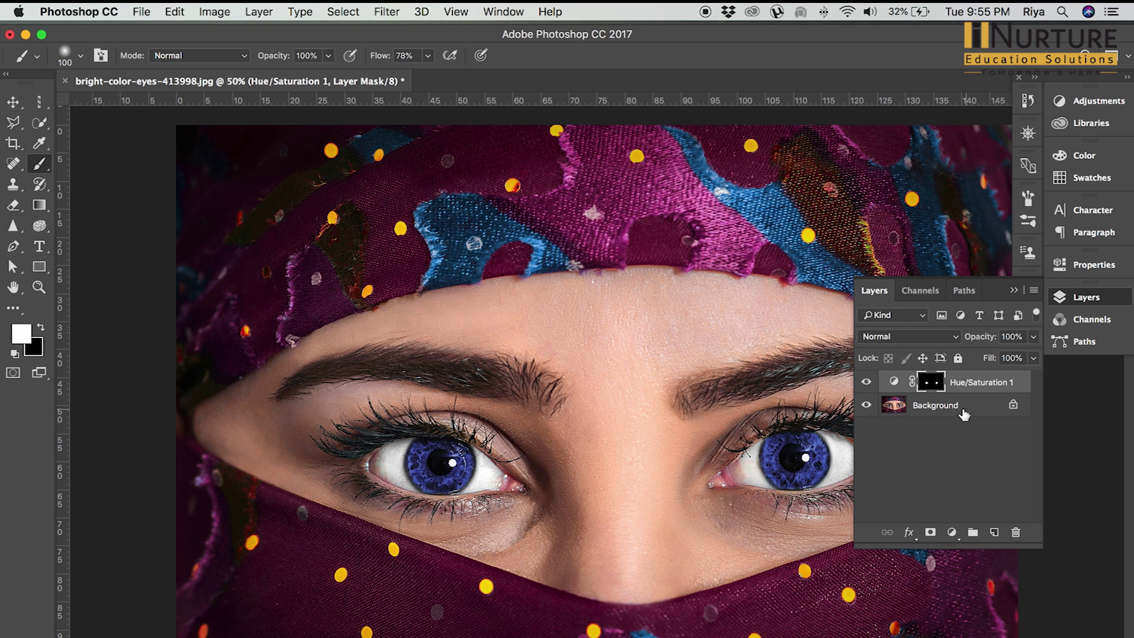
left_click(866, 382)
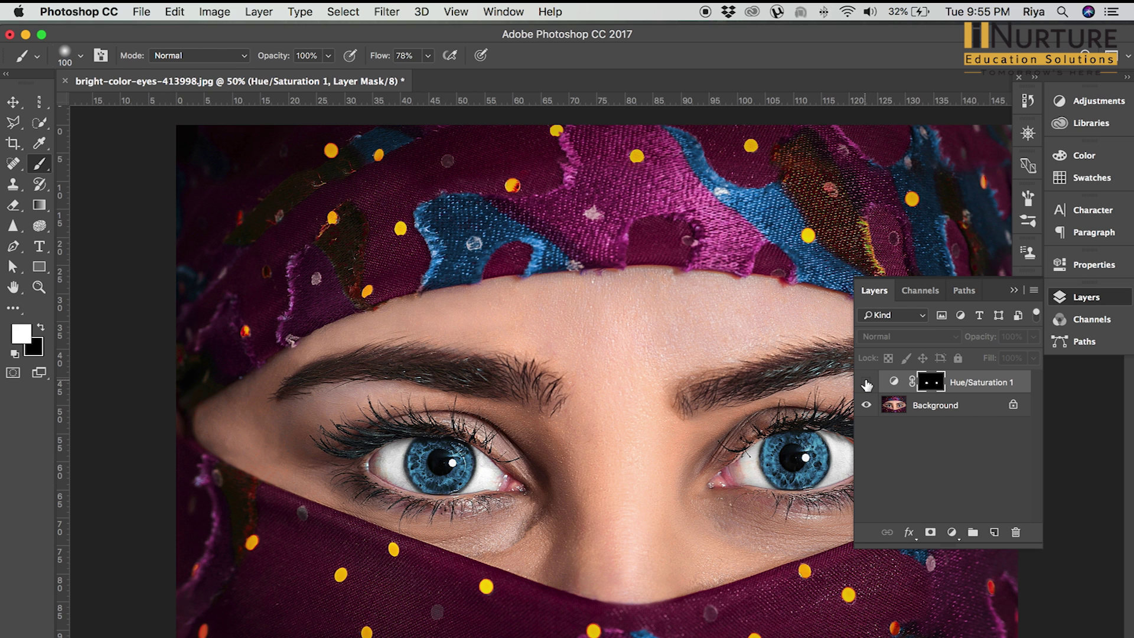
left_click(866, 382)
double_click(894, 382)
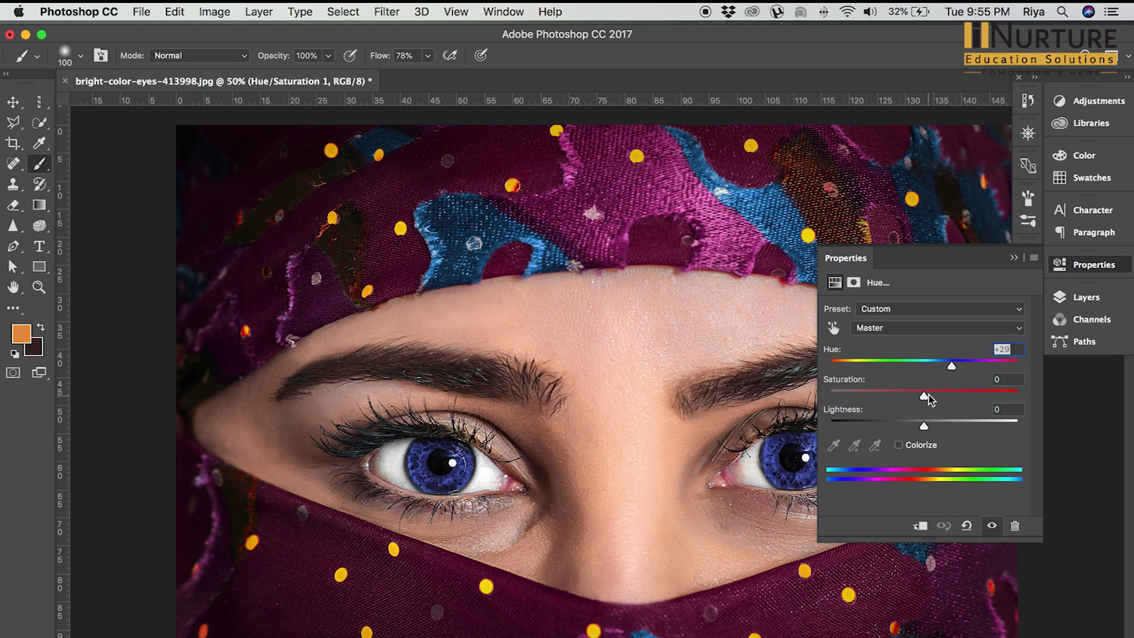
Step: Set the Hue/Saturation 1 saturation to +4 and close its Properties panel
mouse_move(927, 394)
left_mouse_down()
mouse_move(992, 393)
mouse_move(839, 400)
left_mouse_up()
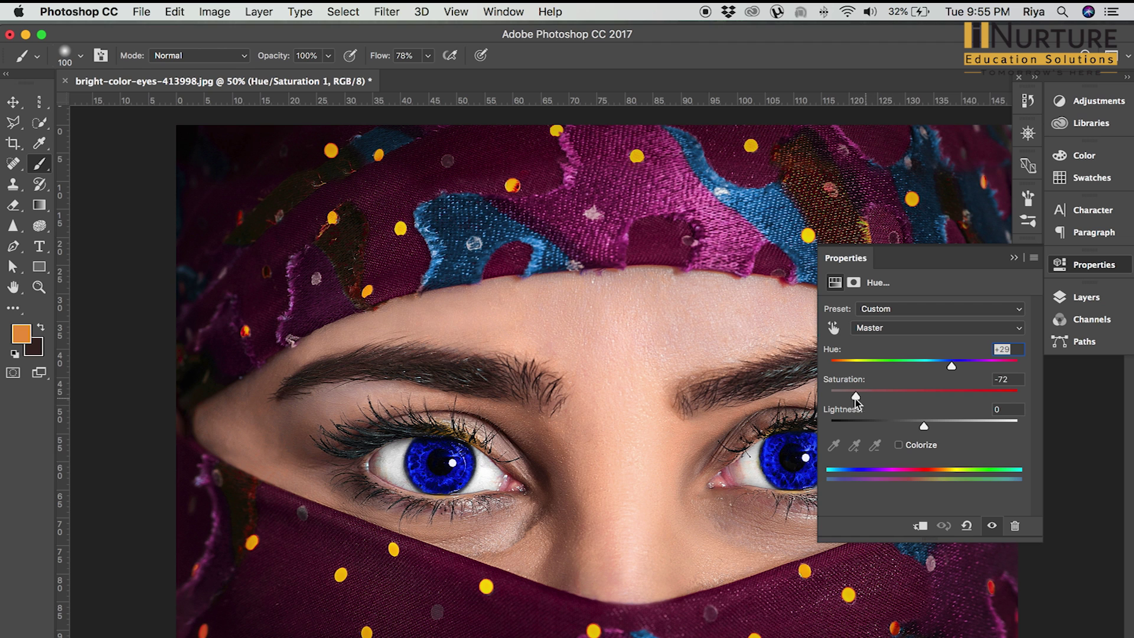
mouse_move(838, 399)
left_mouse_down()
mouse_move(1012, 392)
mouse_move(927, 397)
left_mouse_up()
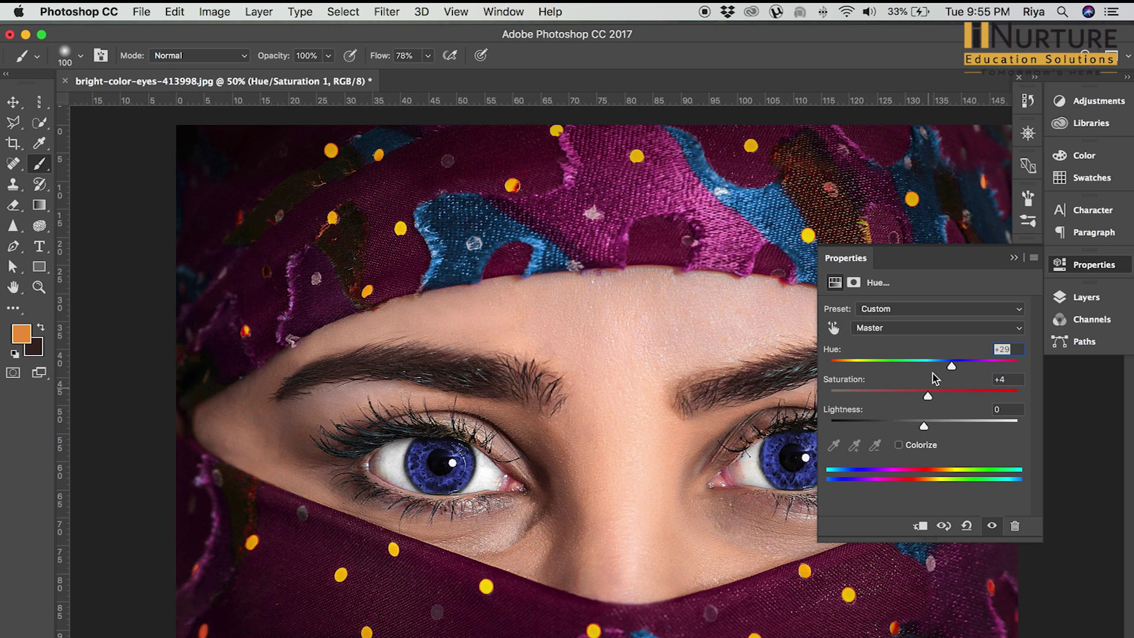
left_click(1015, 258)
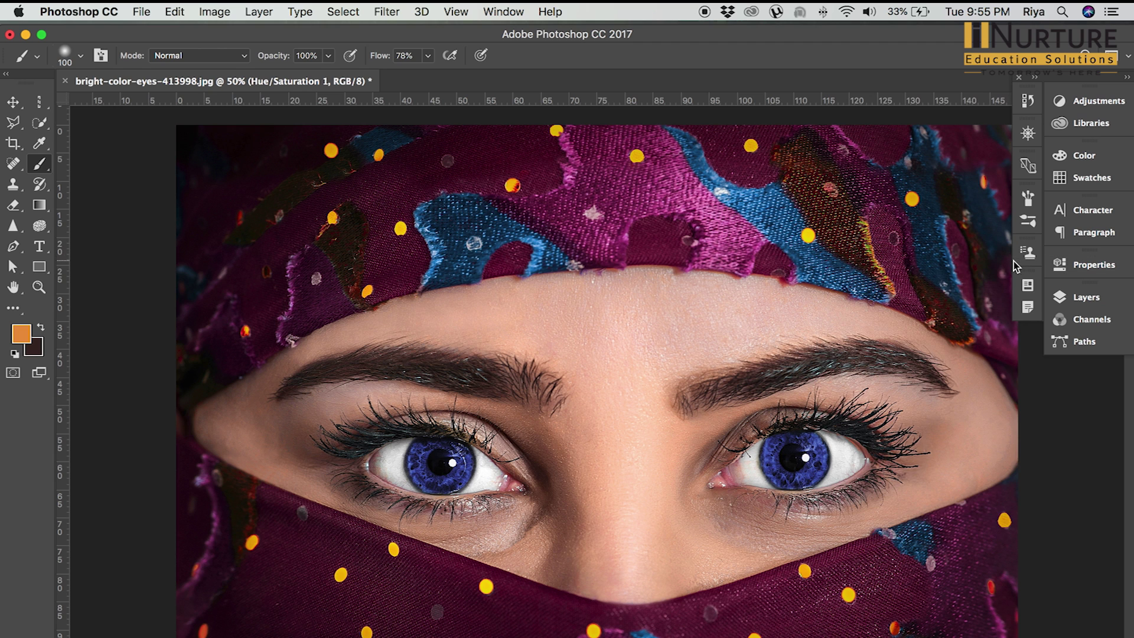
Step: Reopen the Layers panel, compare Hue/Saturation 1 off and on, and zoom out to 33.3%
left_click(1056, 295)
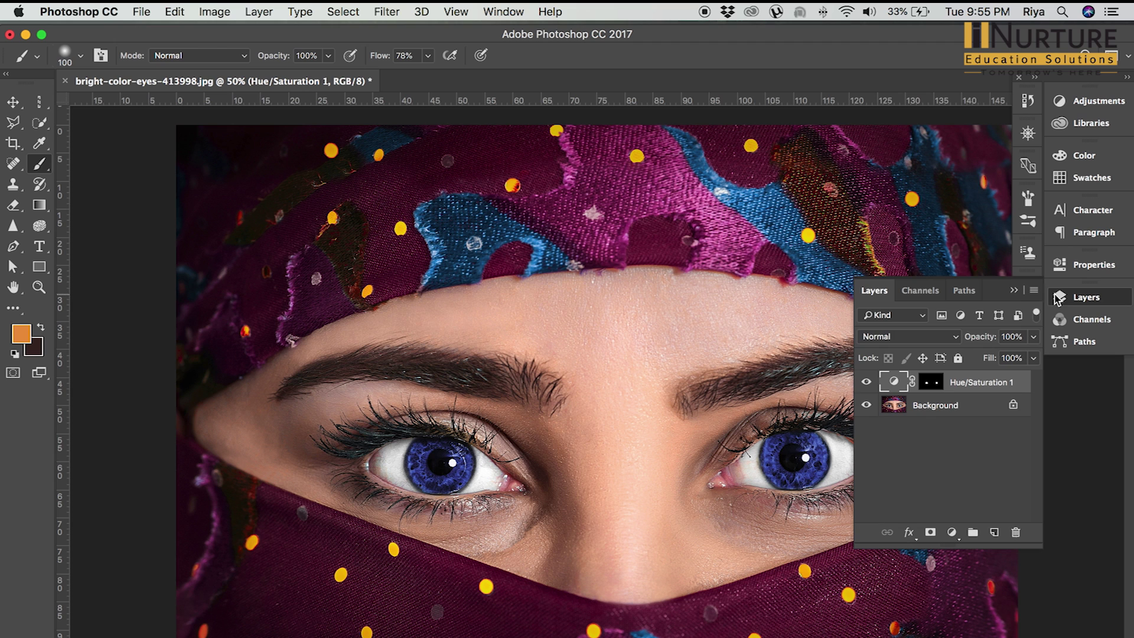
left_click(866, 383)
key("super+minus")
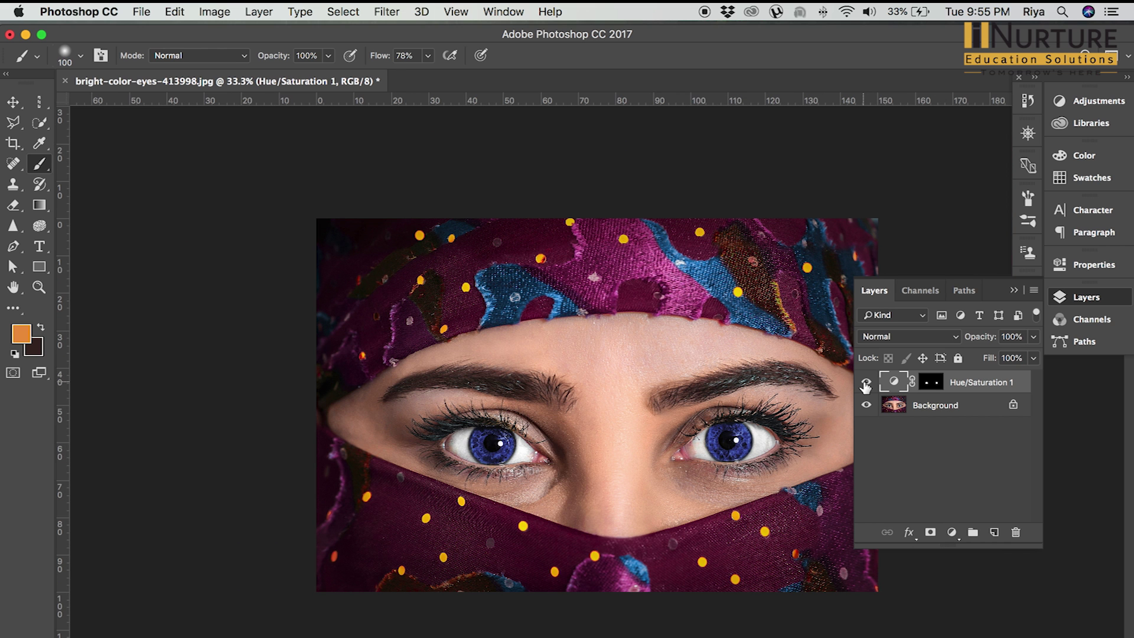